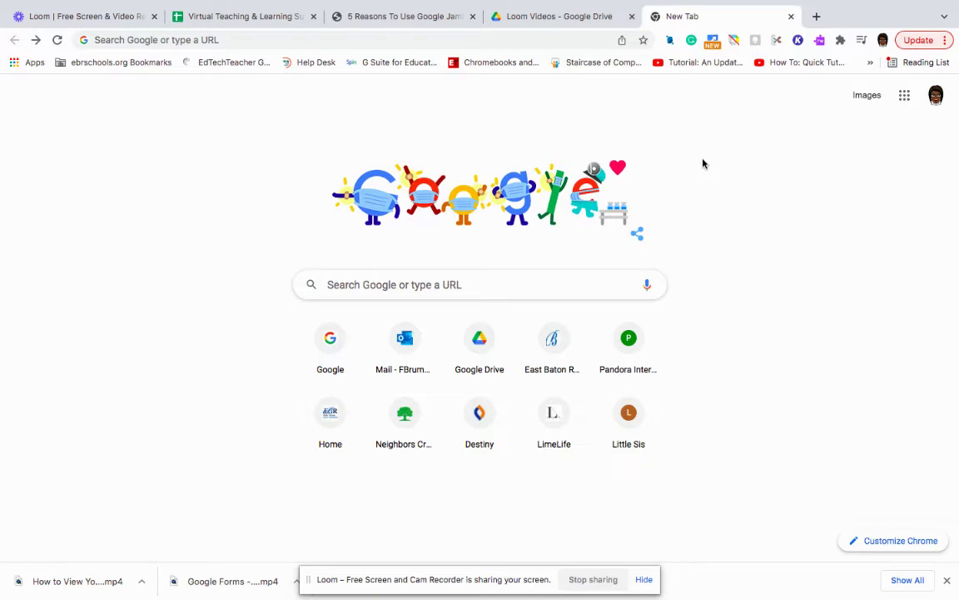
# - Start a new blank form in Google Forms from the apps grid
pyautogui.click(904, 96)
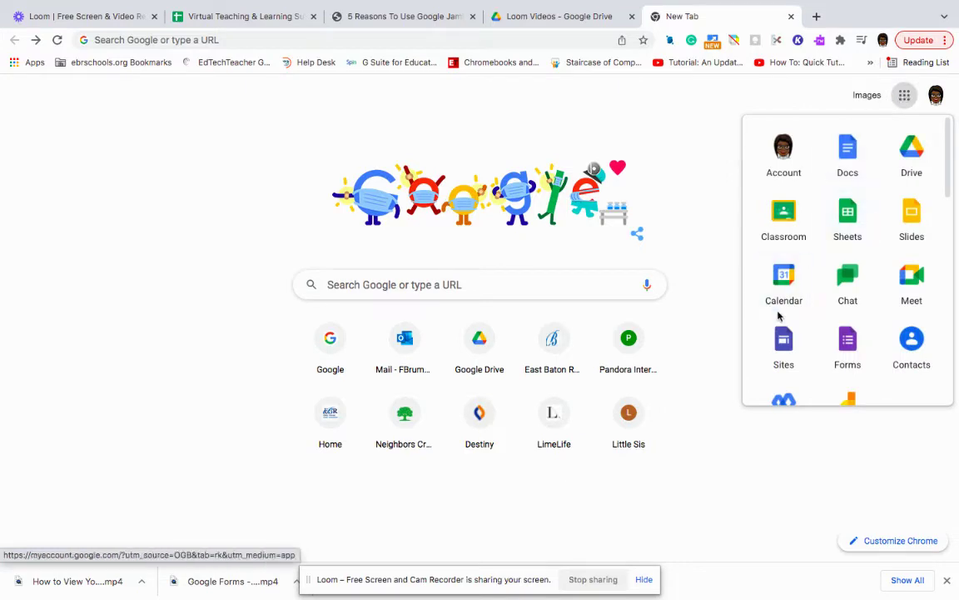
pyautogui.click(848, 342)
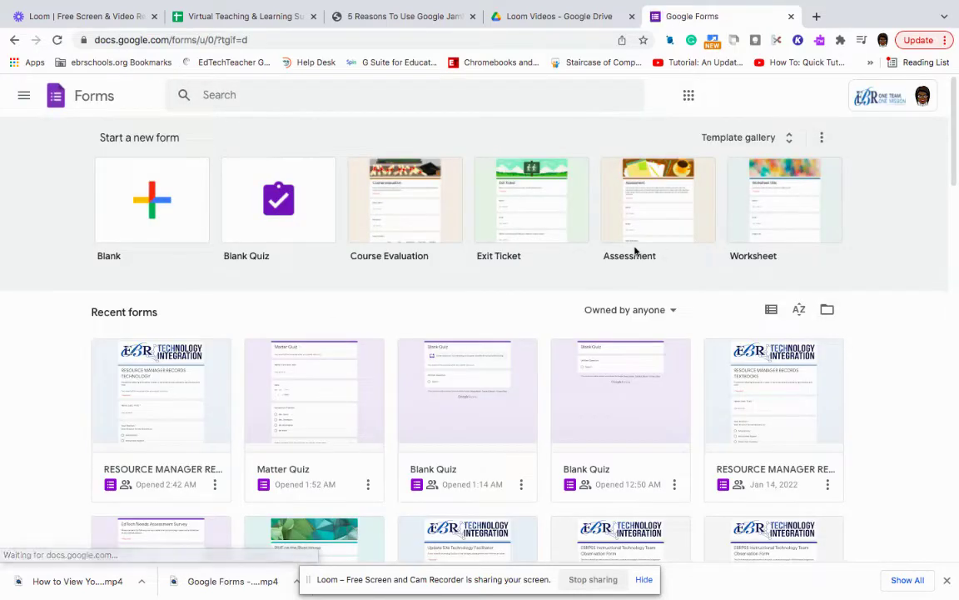
pyautogui.click(150, 200)
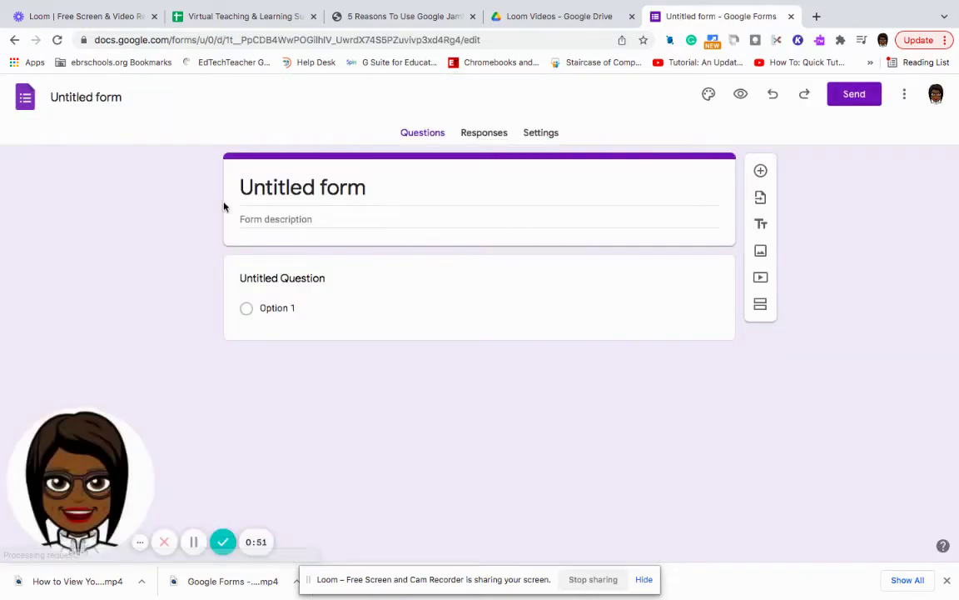
# - Replace the 'Untitled form' title with 'Practice'
pyautogui.click(253, 189)
pyautogui.click(368, 189)
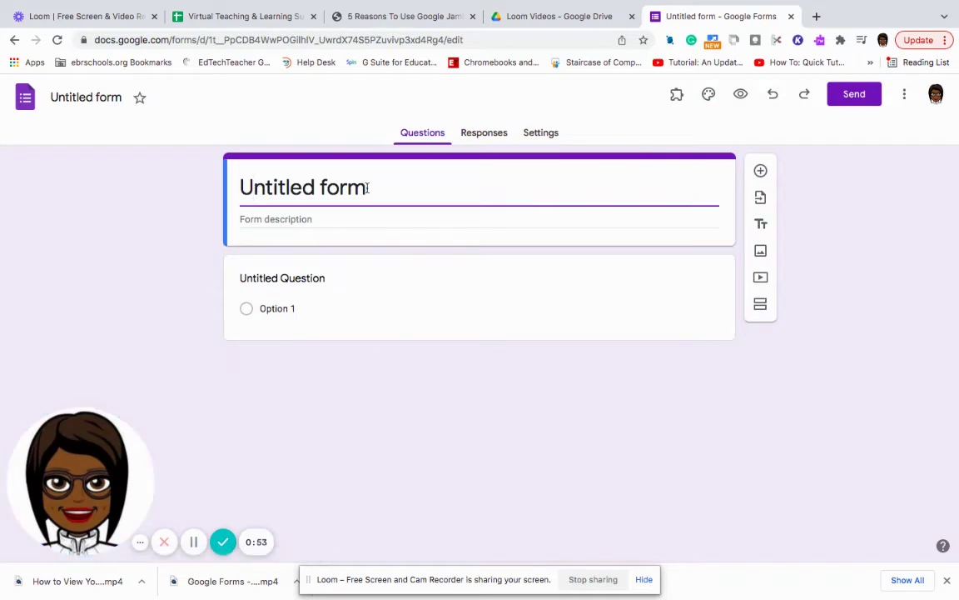
pyautogui.moveTo(368, 188); pyautogui.dragTo(199, 184)
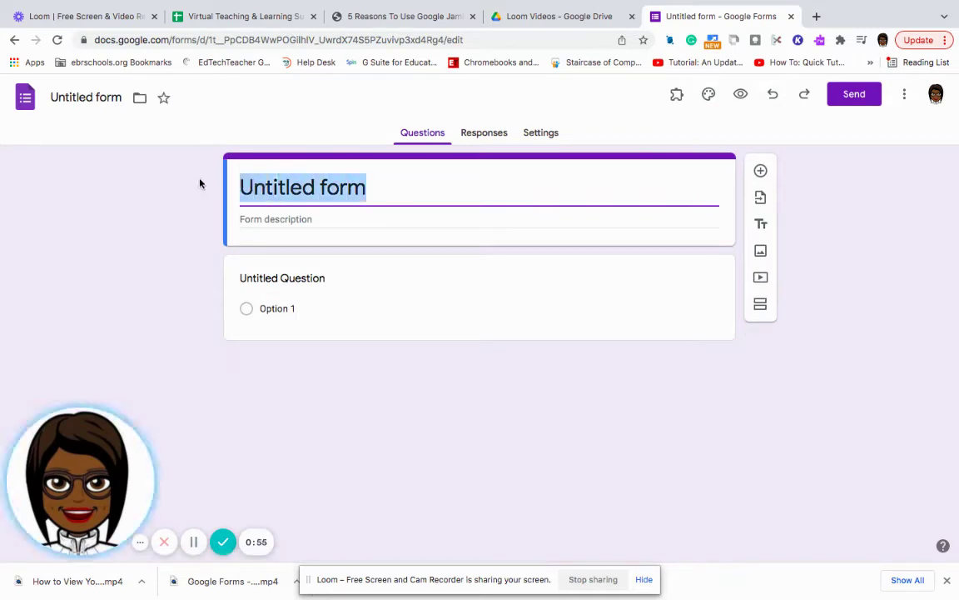
pyautogui.write('Pr')
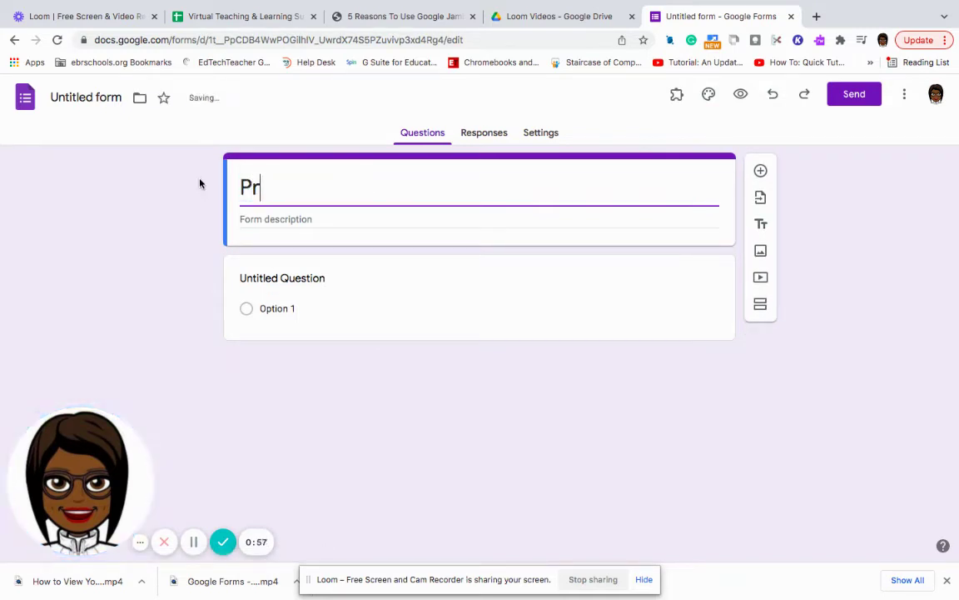
pyautogui.write('actice')
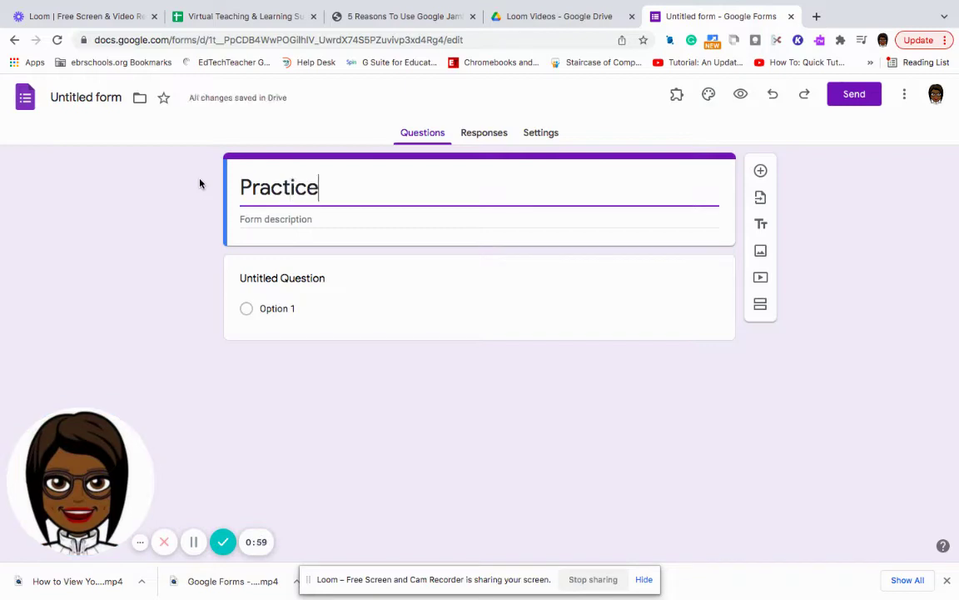
# - Title the first short-answer question 'Name (First and Last)'
pyautogui.click(336, 280)
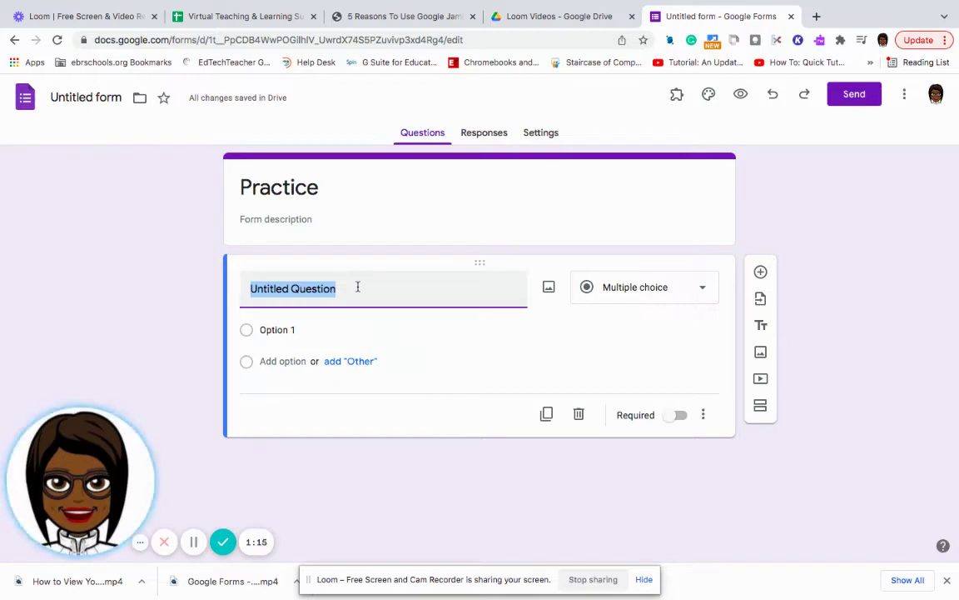
pyautogui.write('Name')
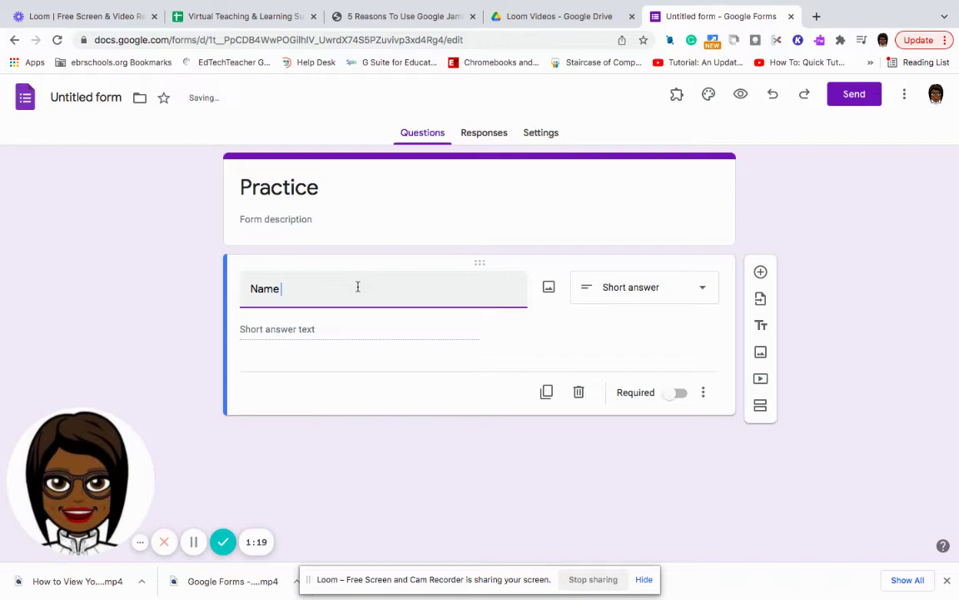
pyautogui.write('(')
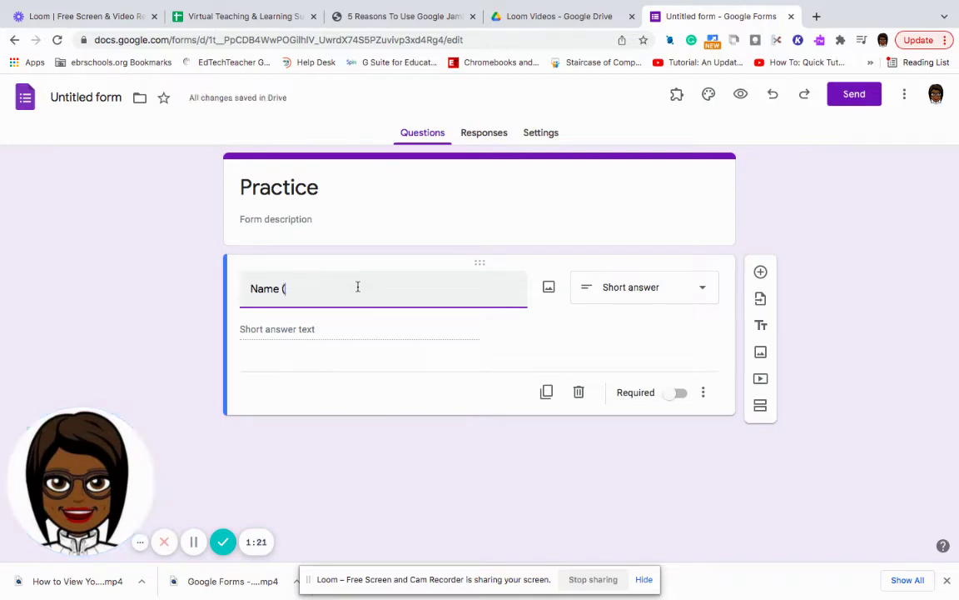
pyautogui.write('Fir')
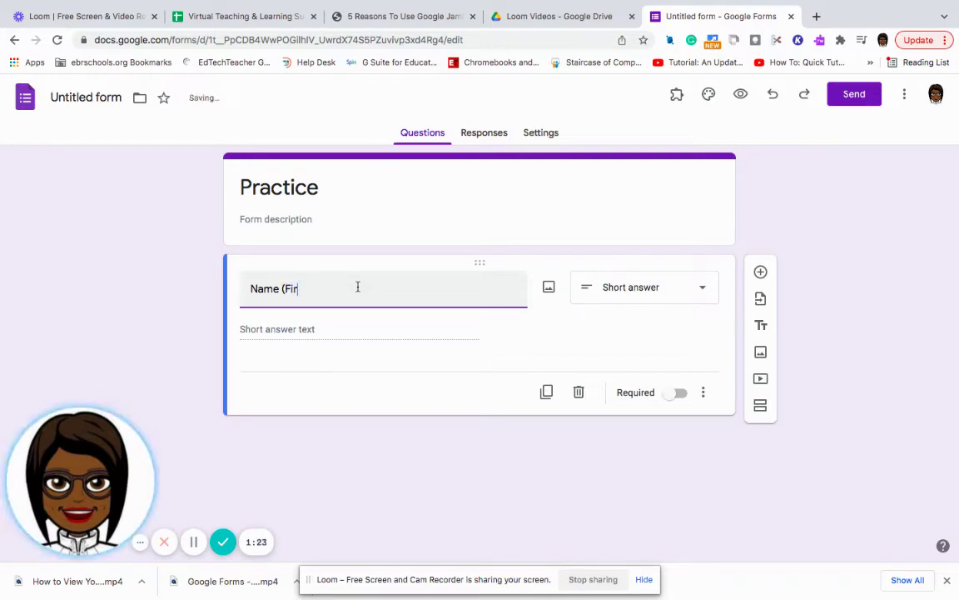
pyautogui.write('st and ')
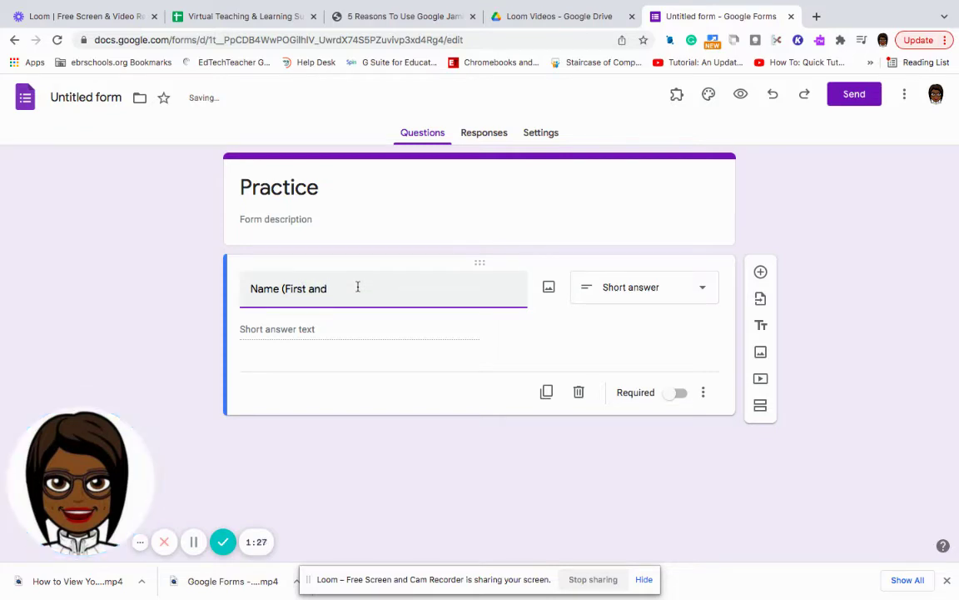
pyautogui.write('La')
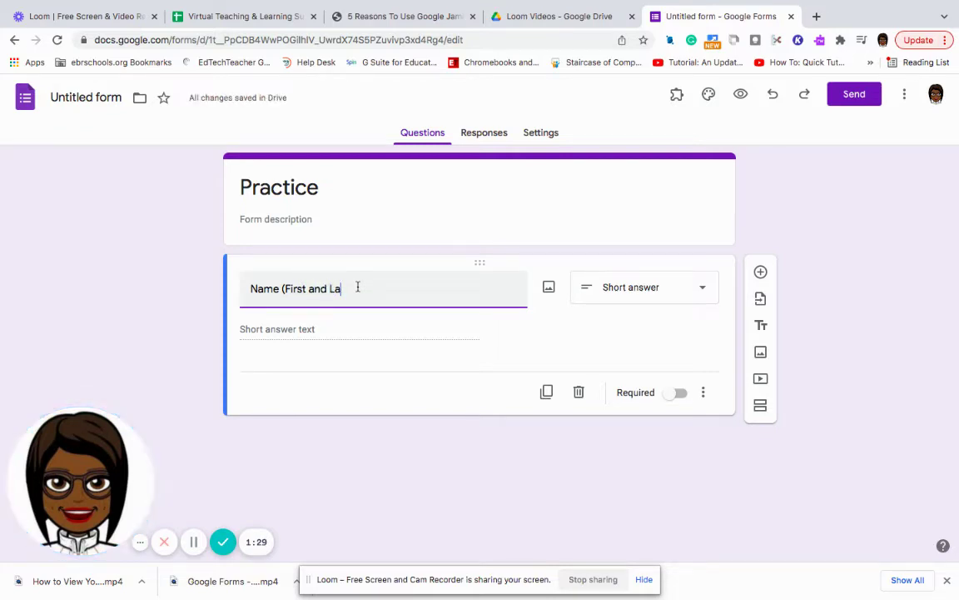
pyautogui.write('st)')
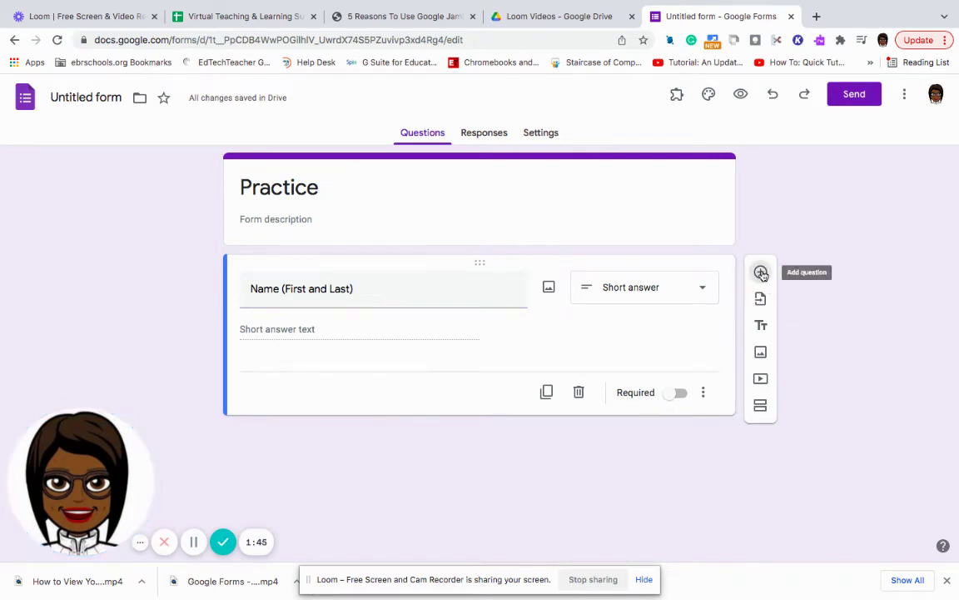
# - Add a second question titled 'Homeroom Teacher' below the name question
pyautogui.click(761, 274)
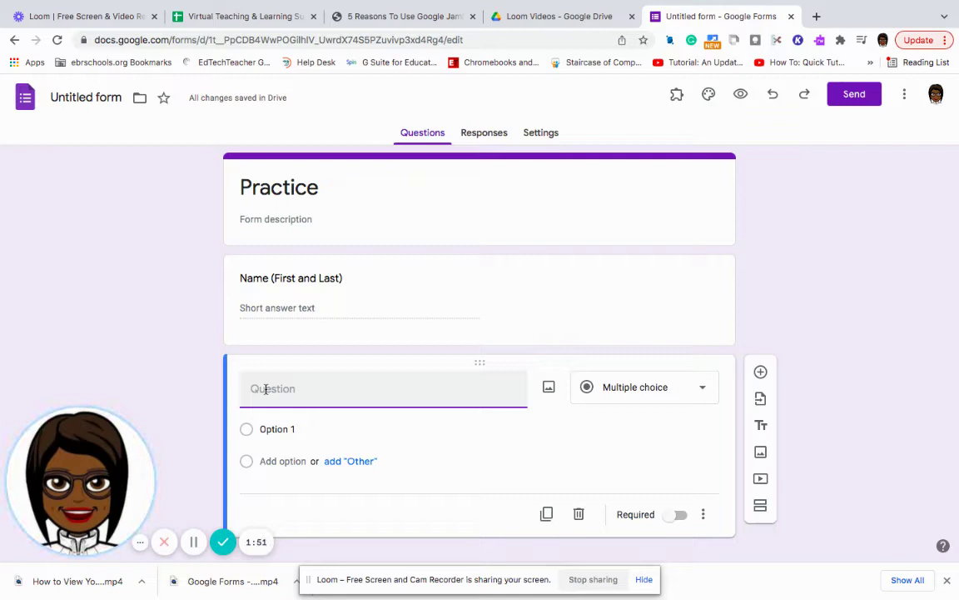
pyautogui.write('Homeroom ')
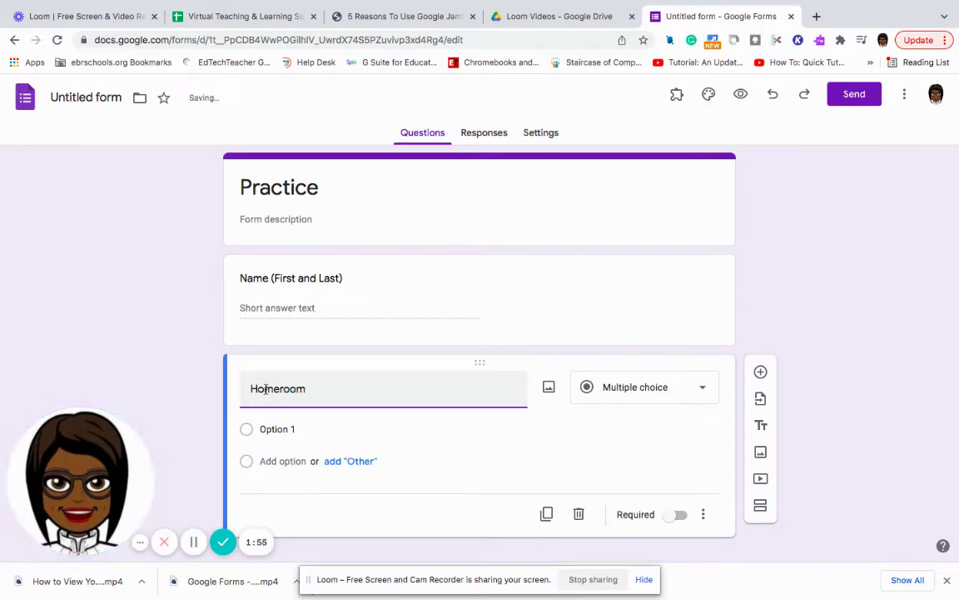
pyautogui.write('Teacher')
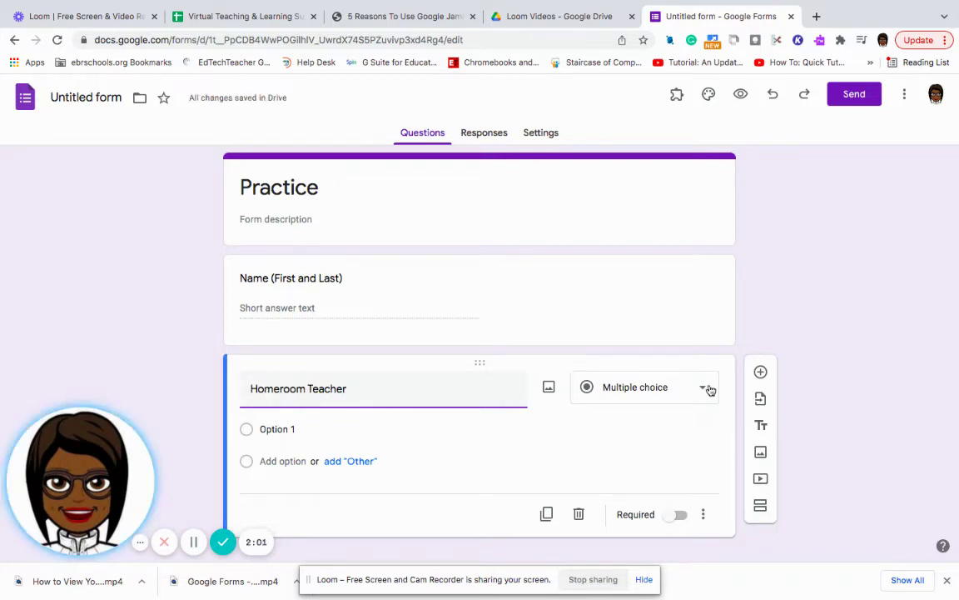
# - Make the first answer choice the teacher Dr. Haney
pyautogui.click(264, 428)
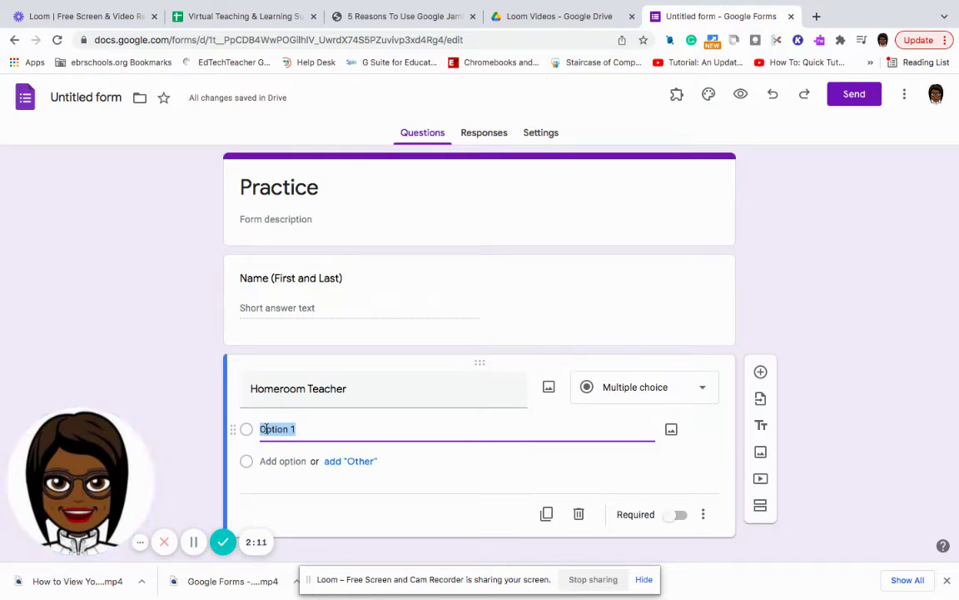
pyautogui.write('Mrs. ')
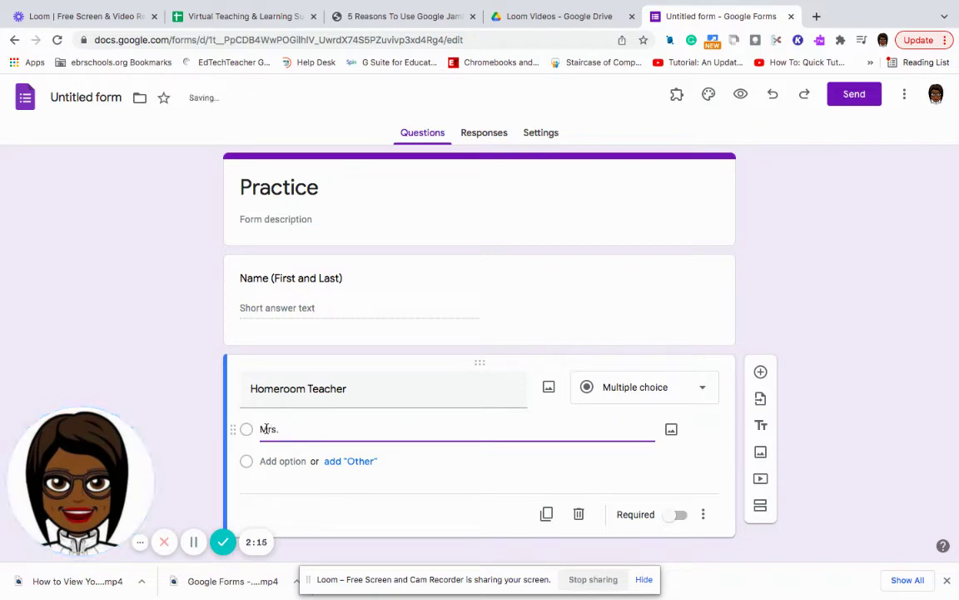
pyautogui.write('Haney')
pyautogui.press('Left')
pyautogui.press('Left')
pyautogui.press('Left')
pyautogui.press('Left')
pyautogui.press('Left')
pyautogui.press('Left')
pyautogui.press('Left')
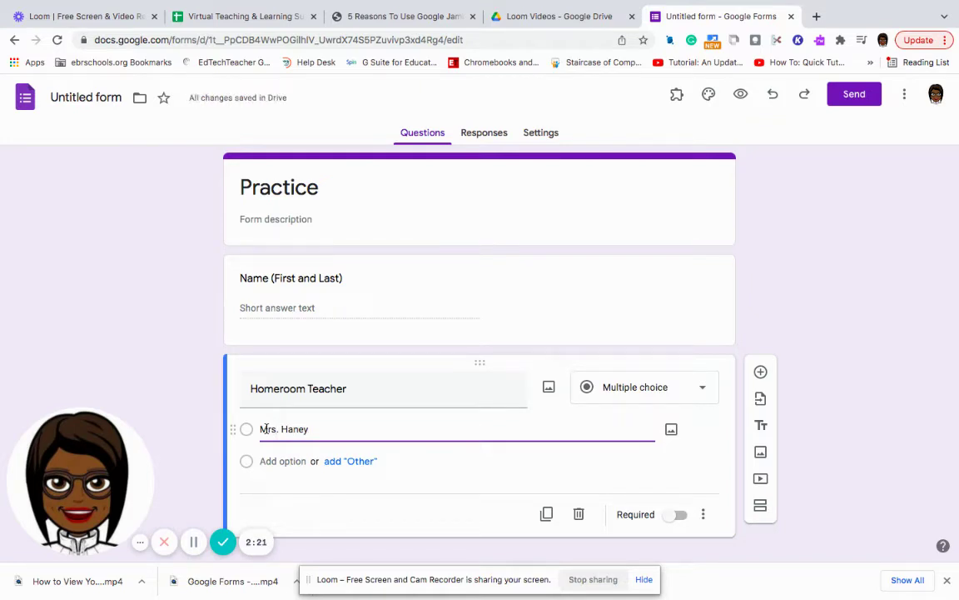
pyautogui.press('BackSpace')
pyautogui.press('BackSpace')
pyautogui.press('BackSpace')
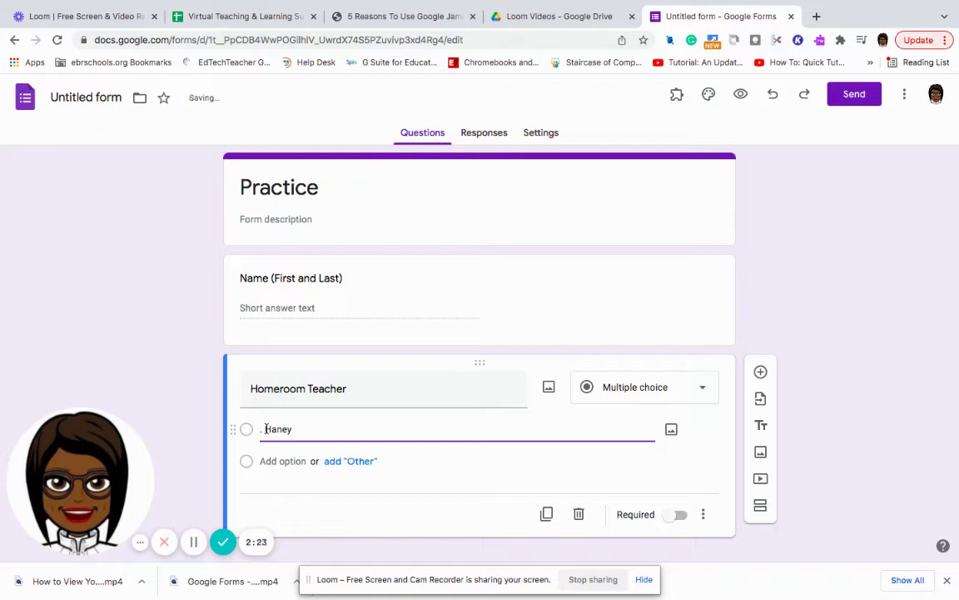
pyautogui.write('Dr.')
# - Add choices Mrs. Davenport, Mrs. Smith, Mrs. Washington and a fifth starting 'Mr'
pyautogui.click(280, 464)
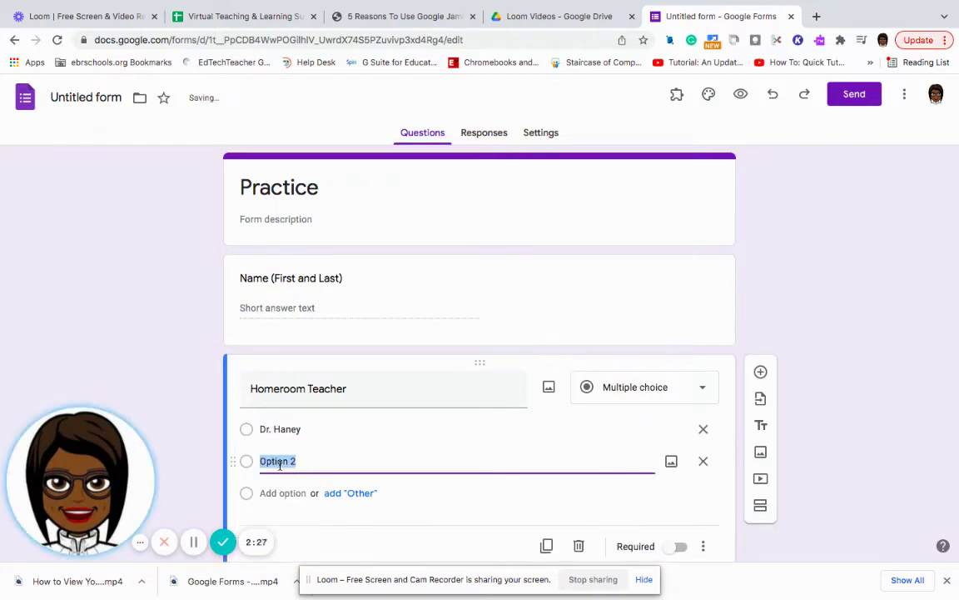
pyautogui.write('Mrs')
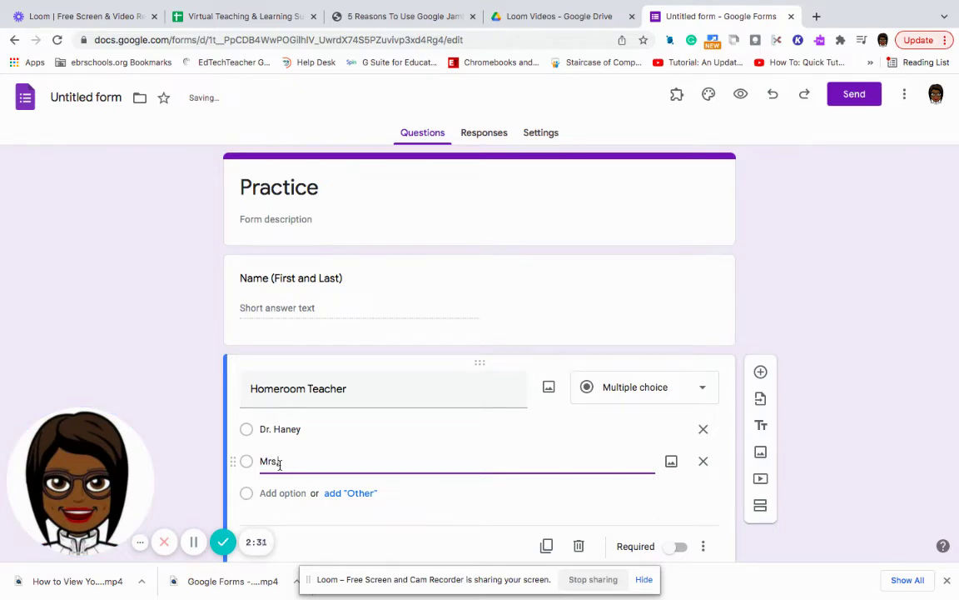
pyautogui.write('. Davenport')
pyautogui.press('Return')
pyautogui.write('M')
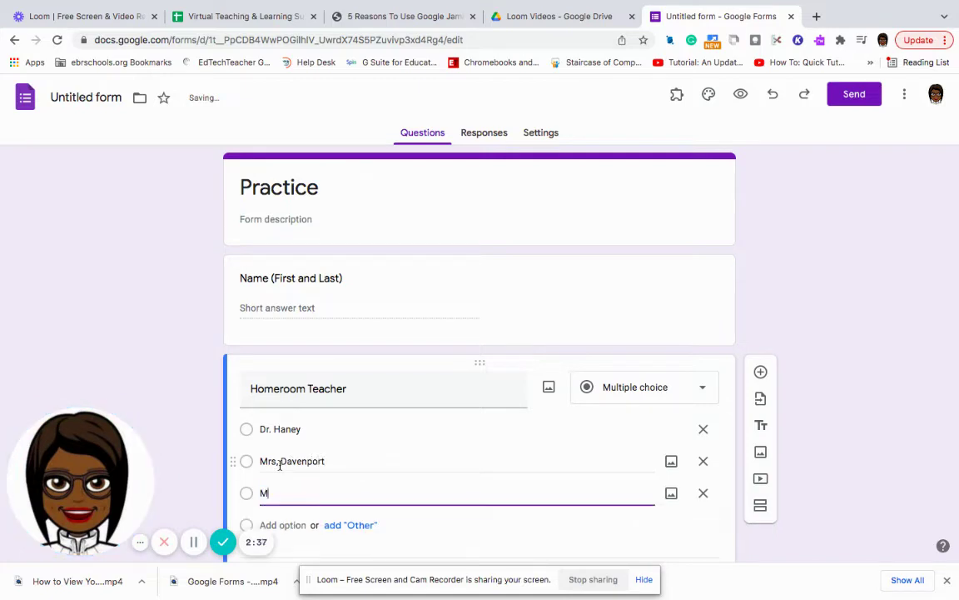
pyautogui.write('rs. Smith')
pyautogui.press('Return')
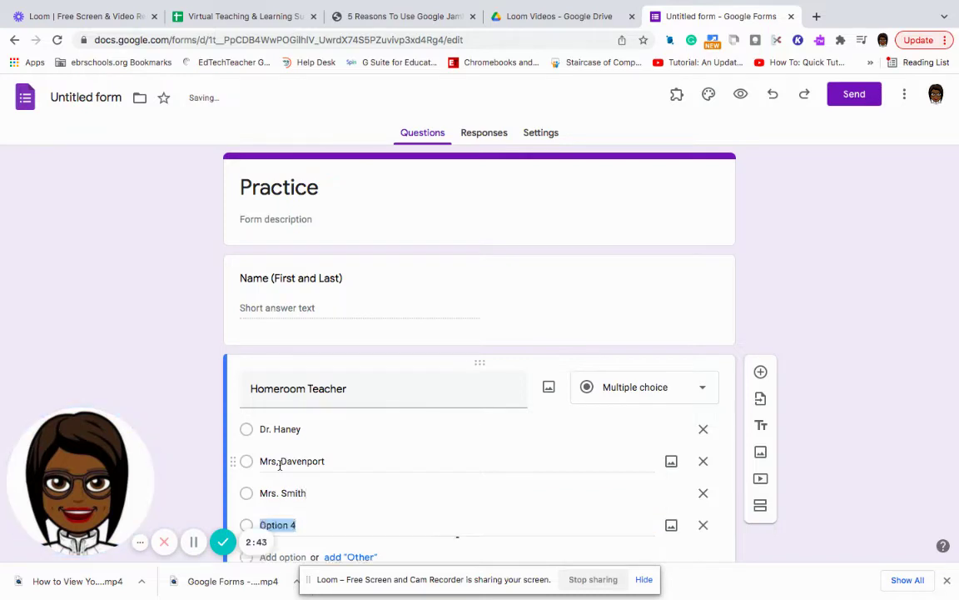
pyautogui.write('M')
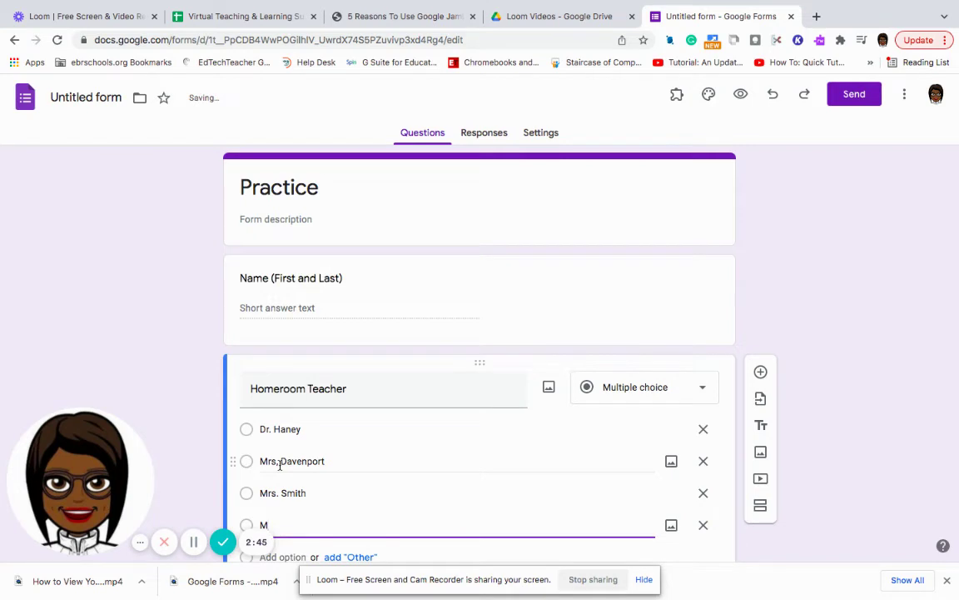
pyautogui.write('rs. Washington')
pyautogui.press('Return')
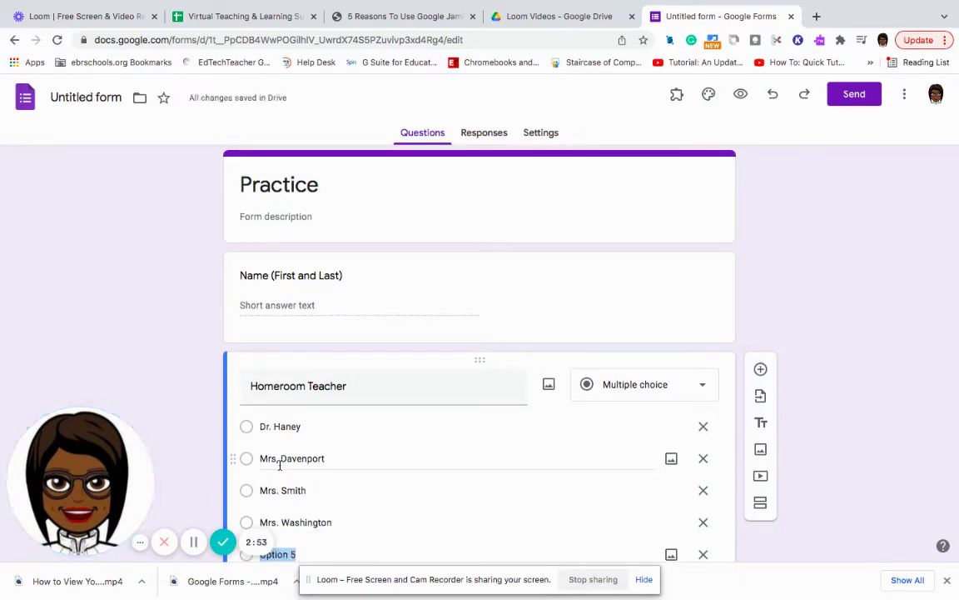
pyautogui.write('Mr/')
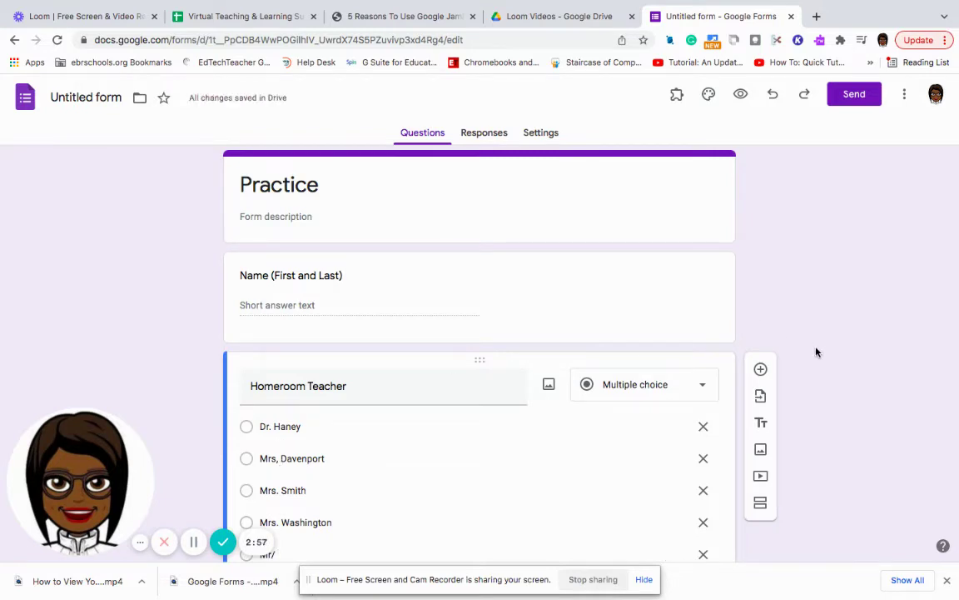
# - Correct the fifth teacher choice to read 'Mr, White'
pyautogui.scroll(-3, 816, 353)
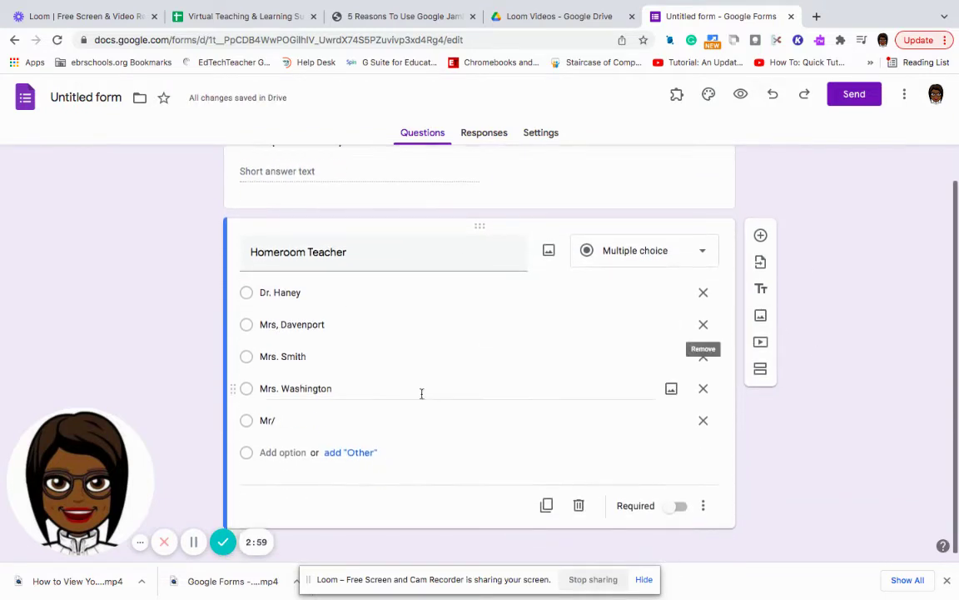
pyautogui.click(278, 419)
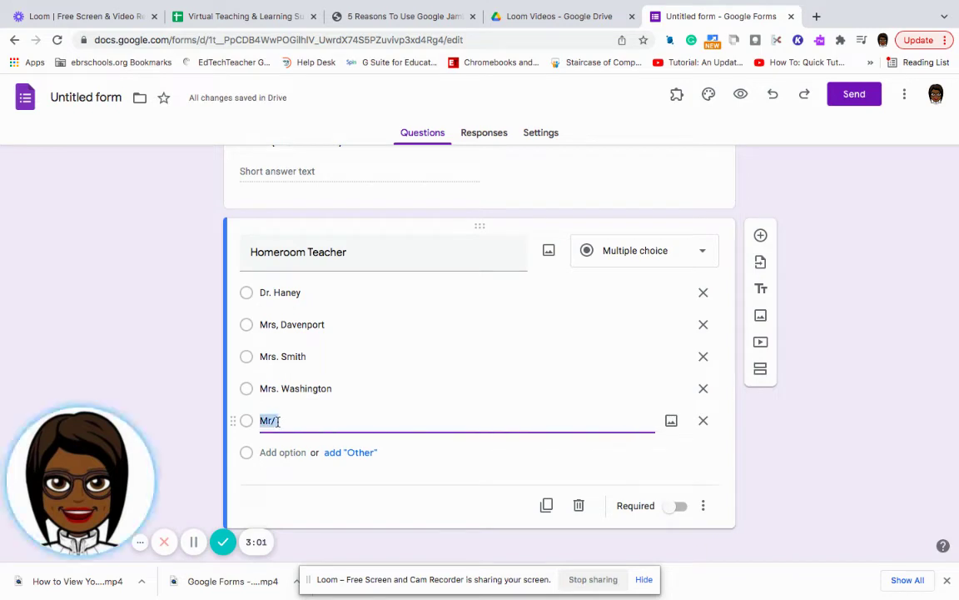
pyautogui.click(278, 420)
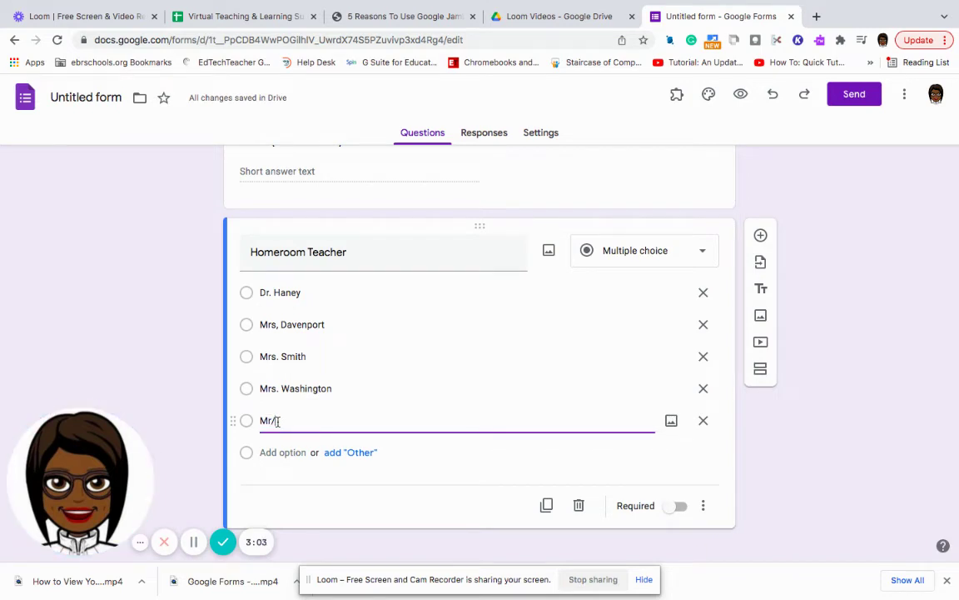
pyautogui.press('BackSpace')
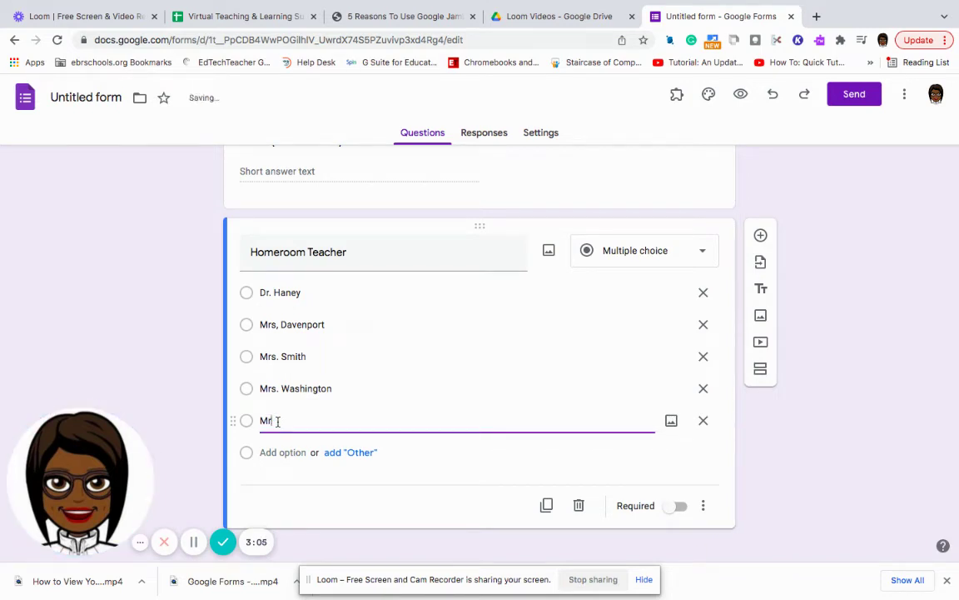
pyautogui.write(', White')
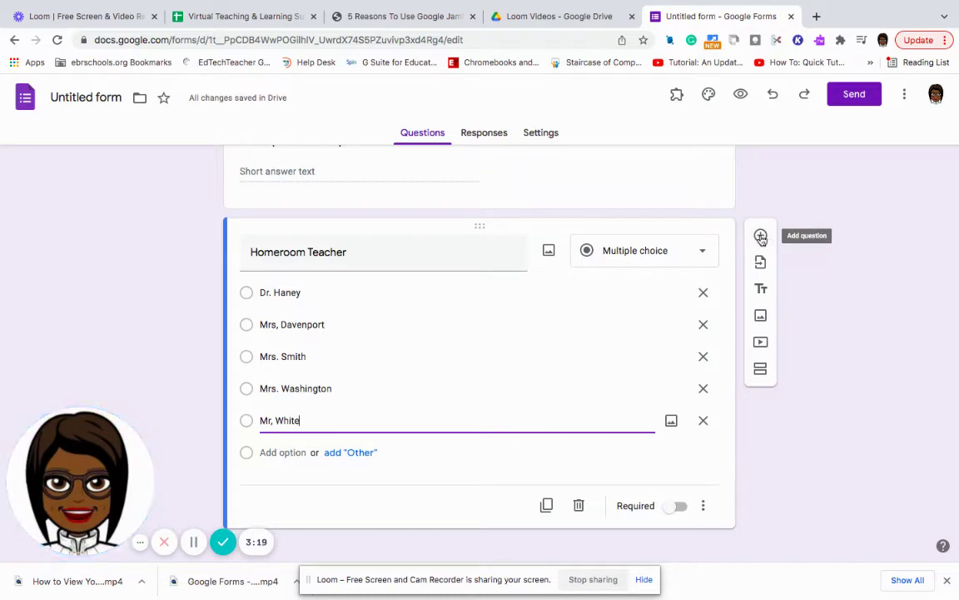
# - Add a third question asking 'What is your favorite after school activity?'
pyautogui.click(761, 237)
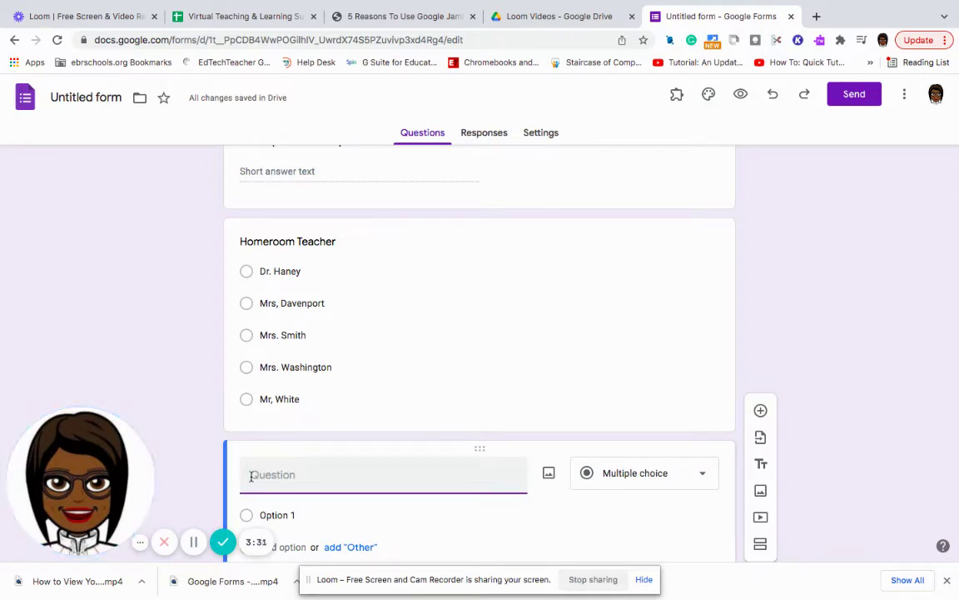
pyautogui.write('What is you')
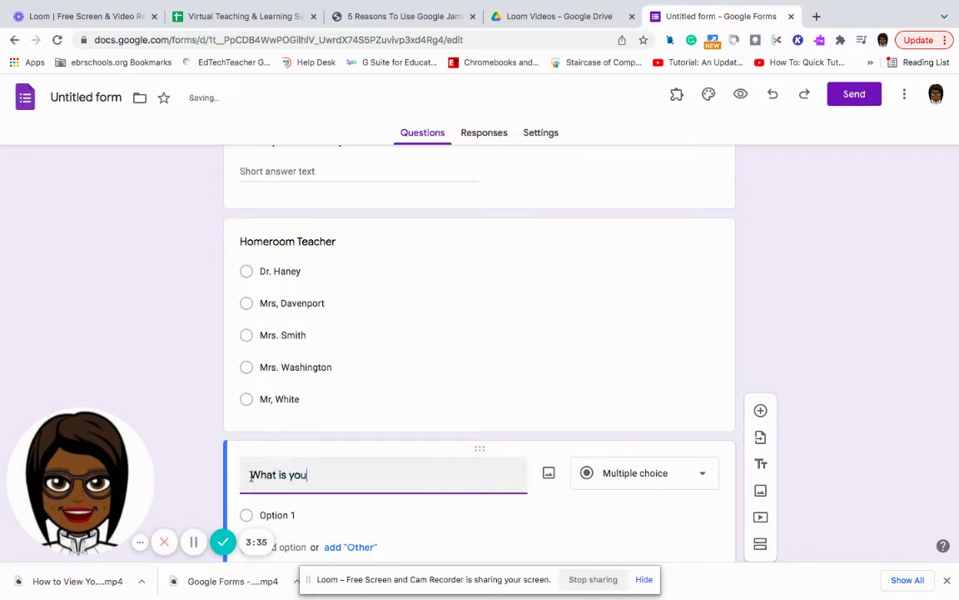
pyautogui.write('r favorite ')
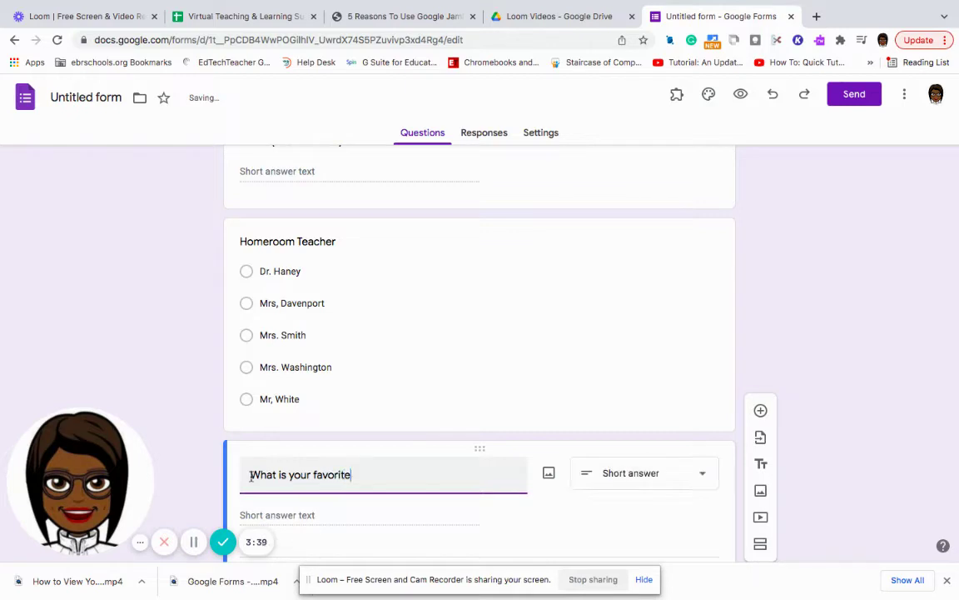
pyautogui.write('afterschool ')
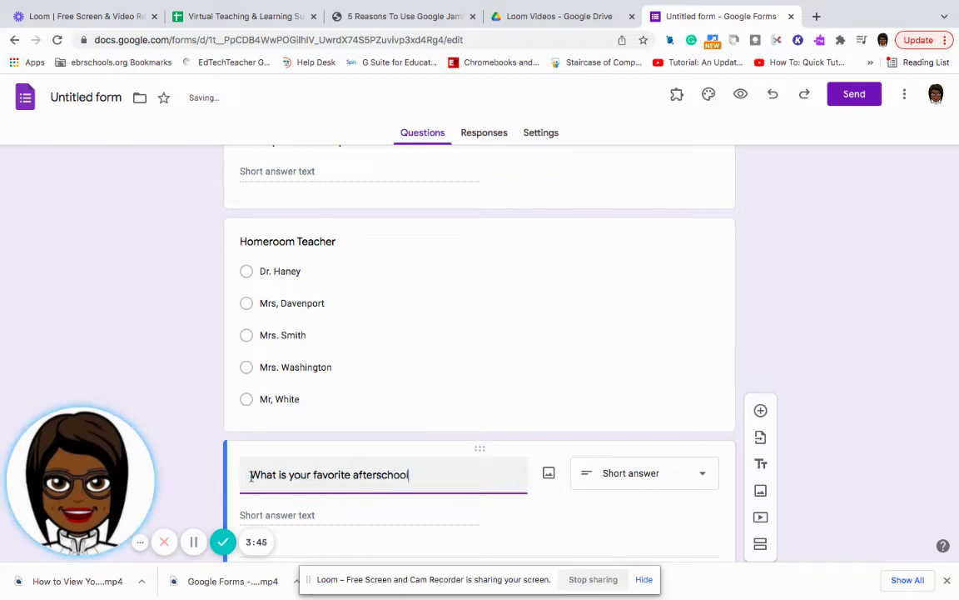
pyautogui.write('a')
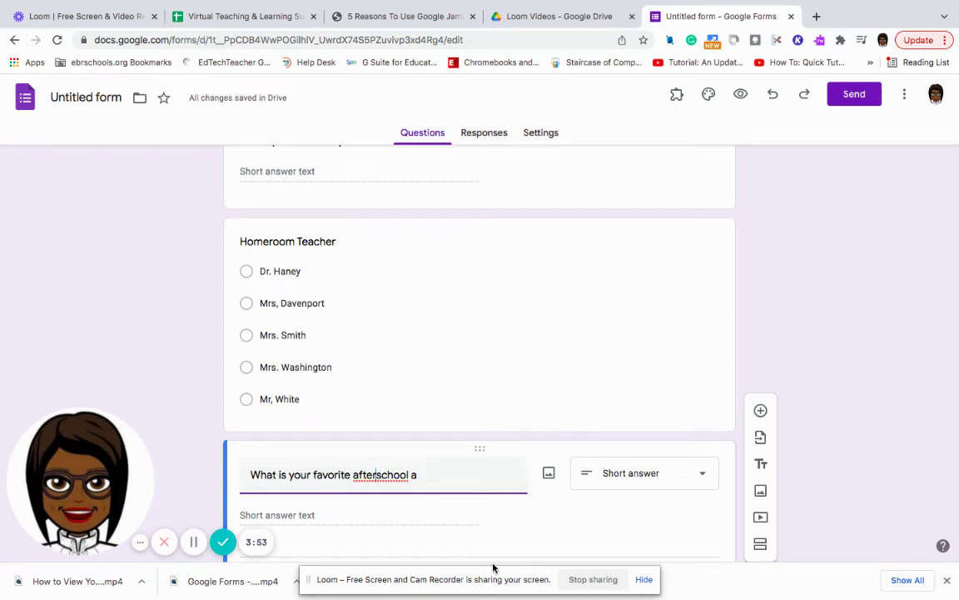
pyautogui.write('a')
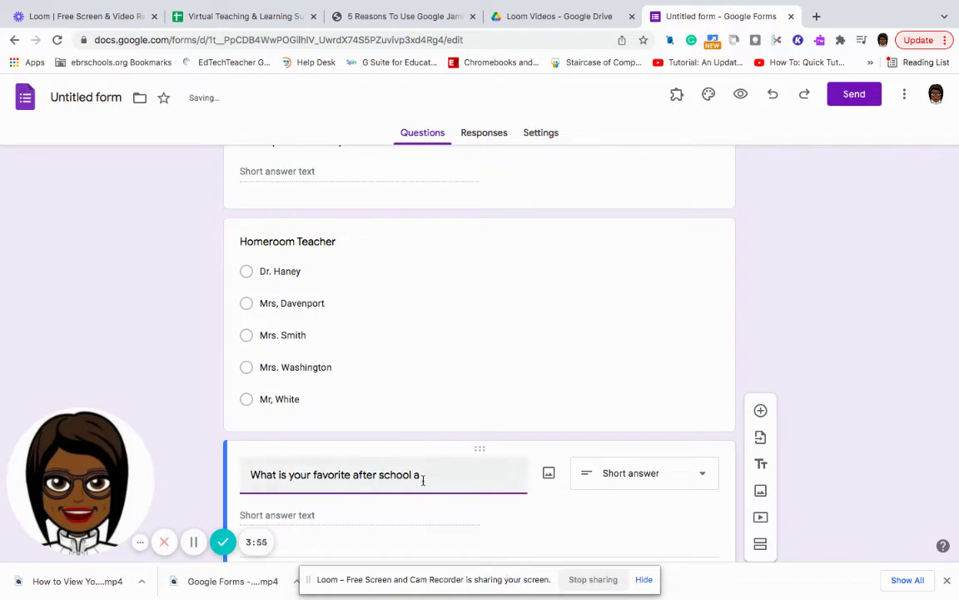
pyautogui.write('cti')
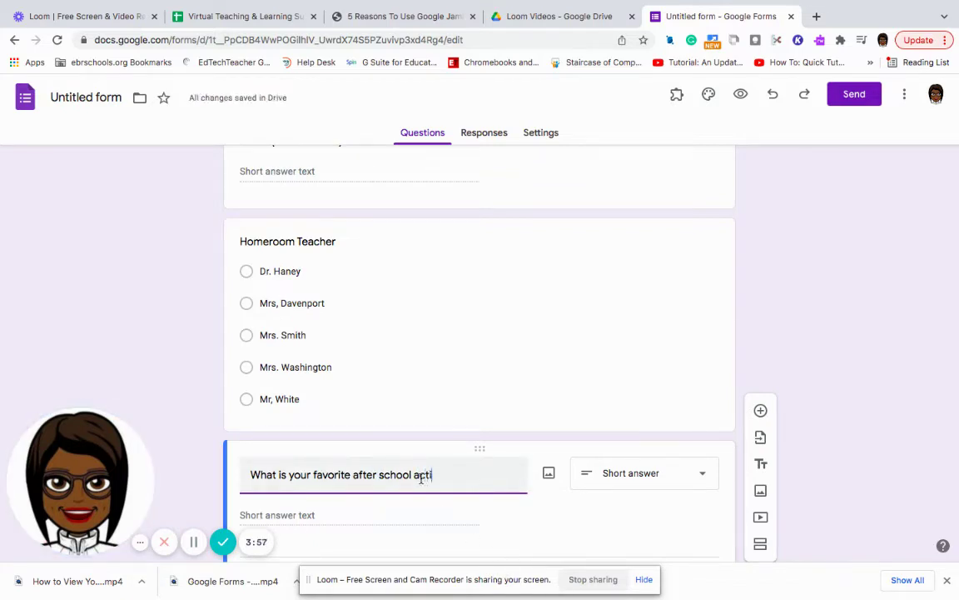
pyautogui.write('vity?')
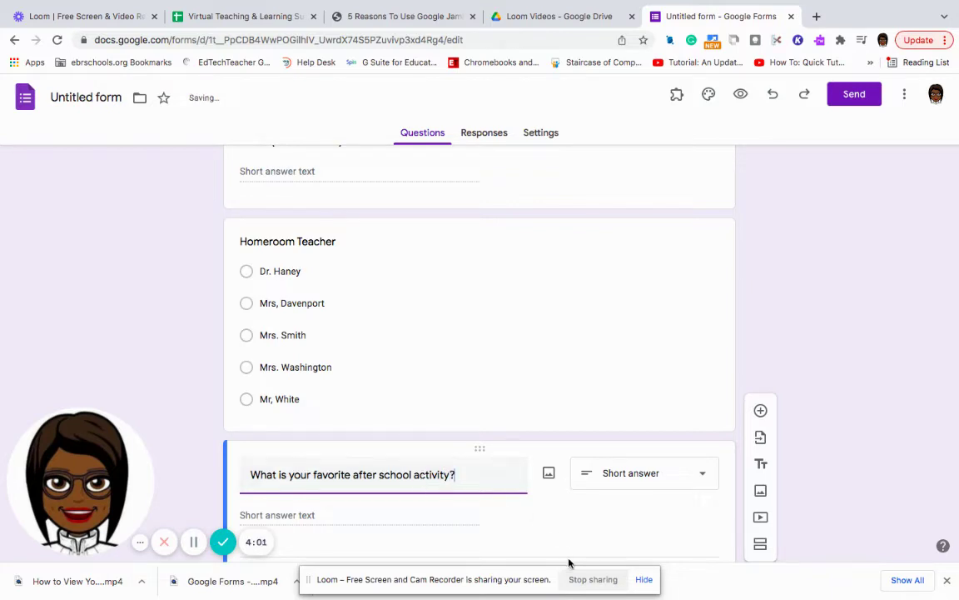
pyautogui.click(706, 475)
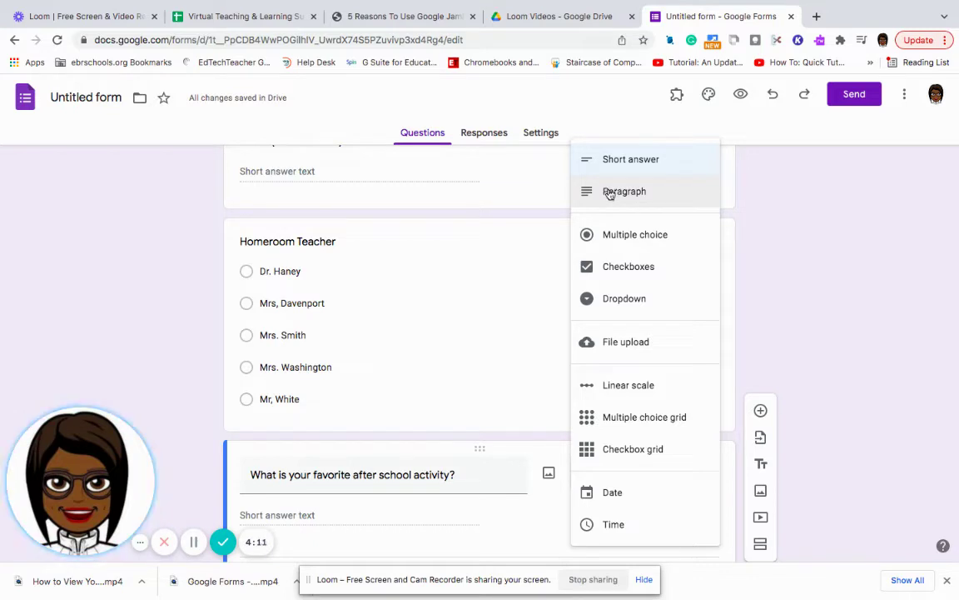
# - Make it a Checkboxes question with 'Playing basketball' and 'Playing on your gaming system (Xbox a PS)'
pyautogui.click(625, 266)
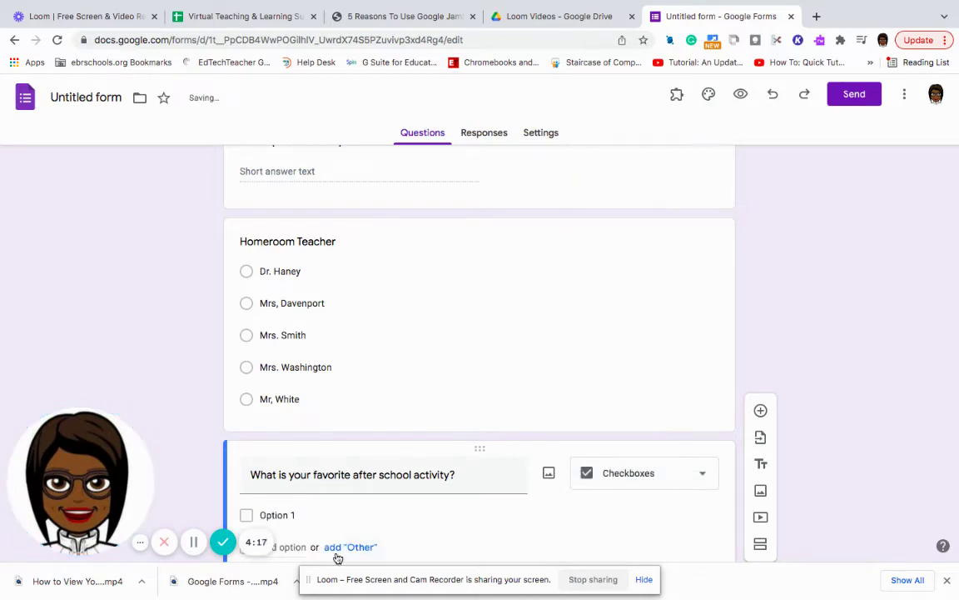
pyautogui.click(261, 515)
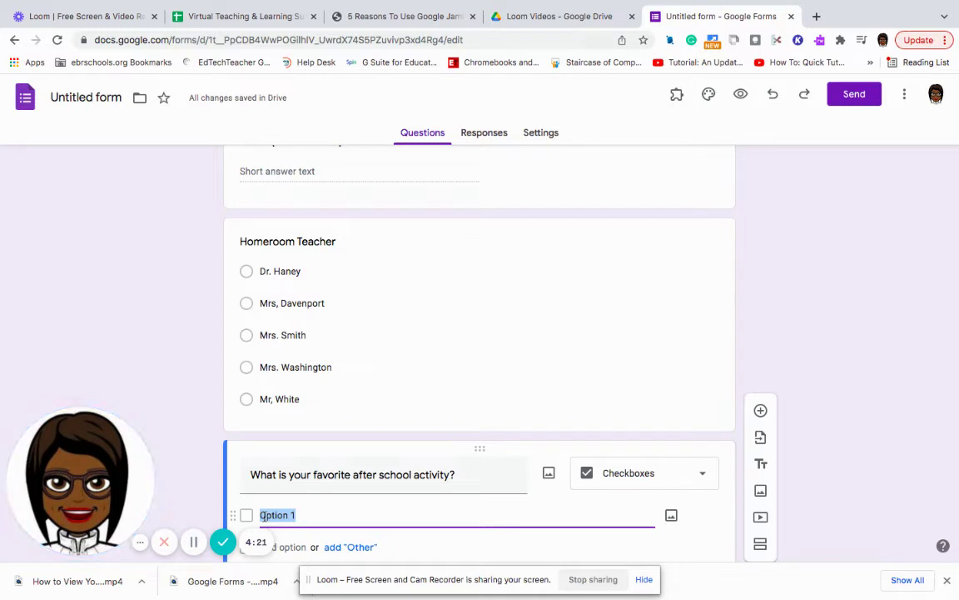
pyautogui.write('Pl')
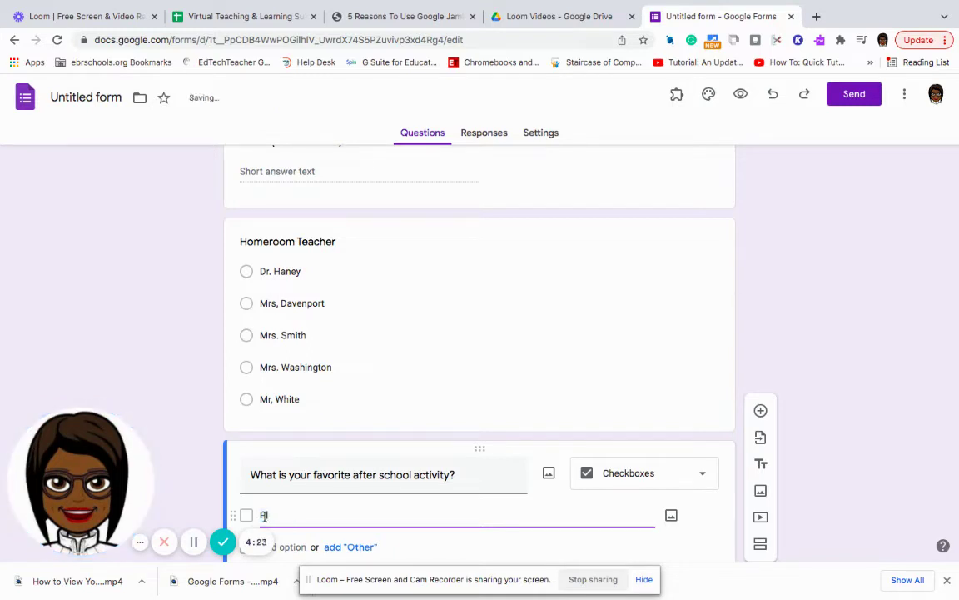
pyautogui.write('aying basketball')
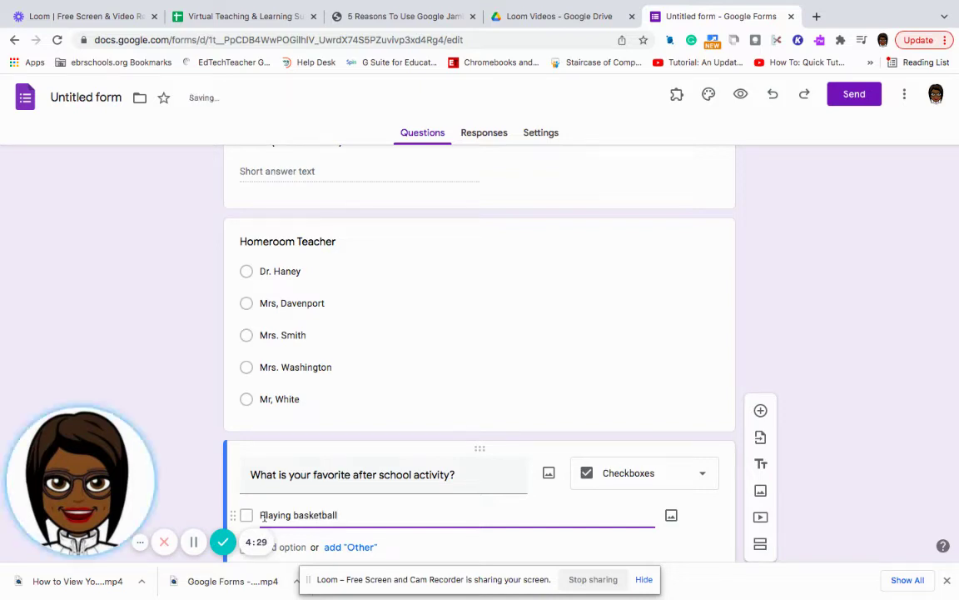
pyautogui.press('Return')
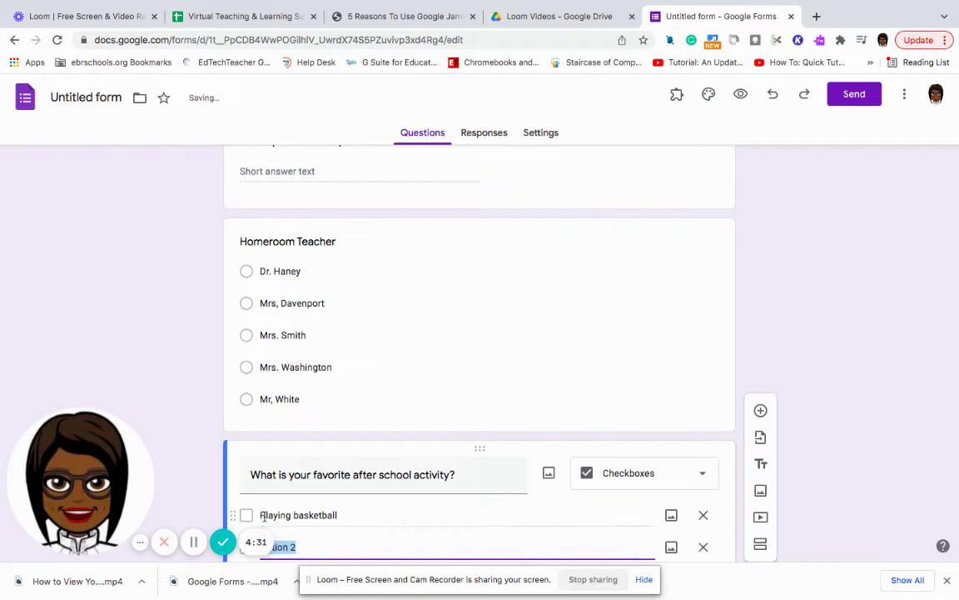
pyautogui.press('BackSpace')
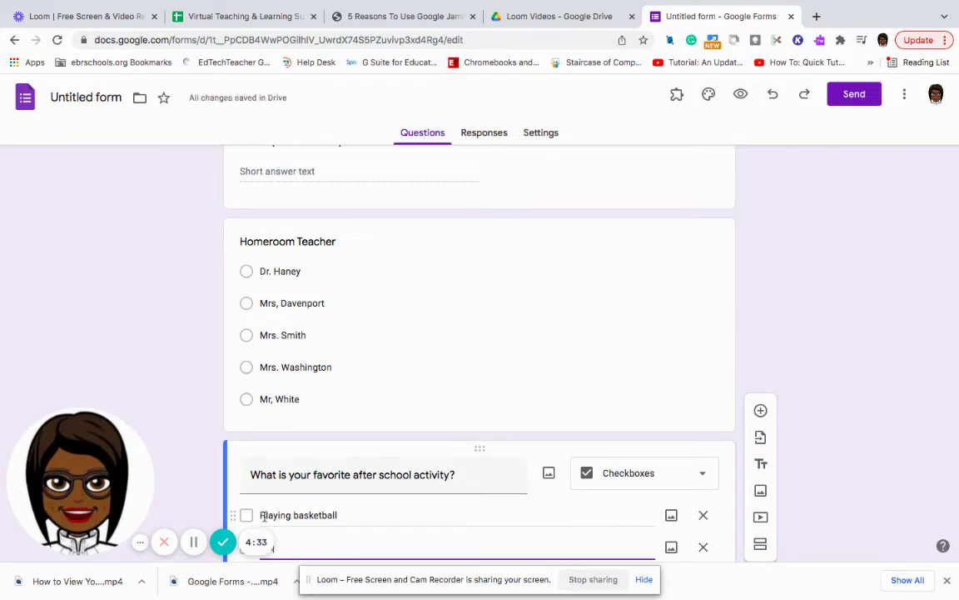
pyautogui.write('Play')
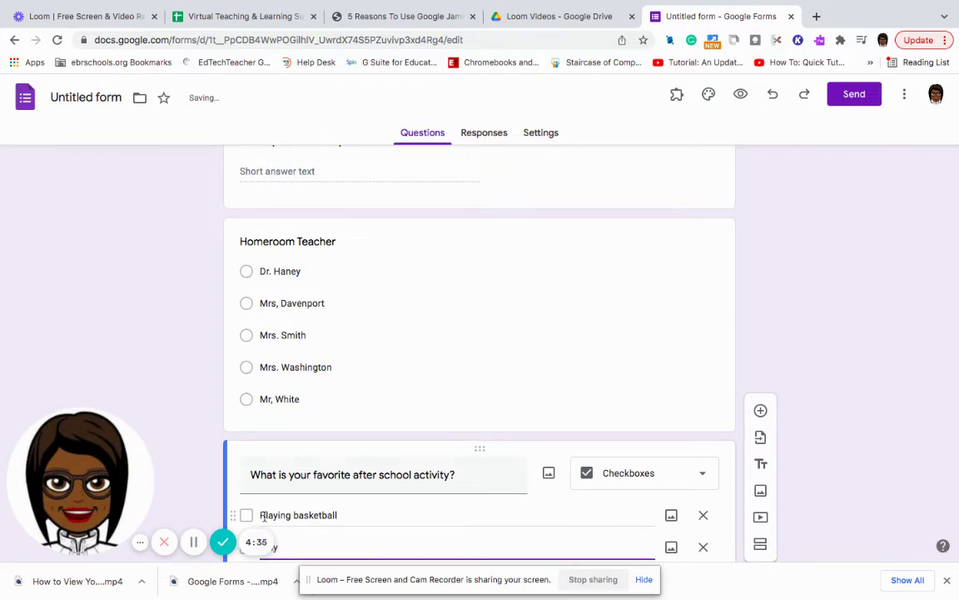
pyautogui.write('ing on ')
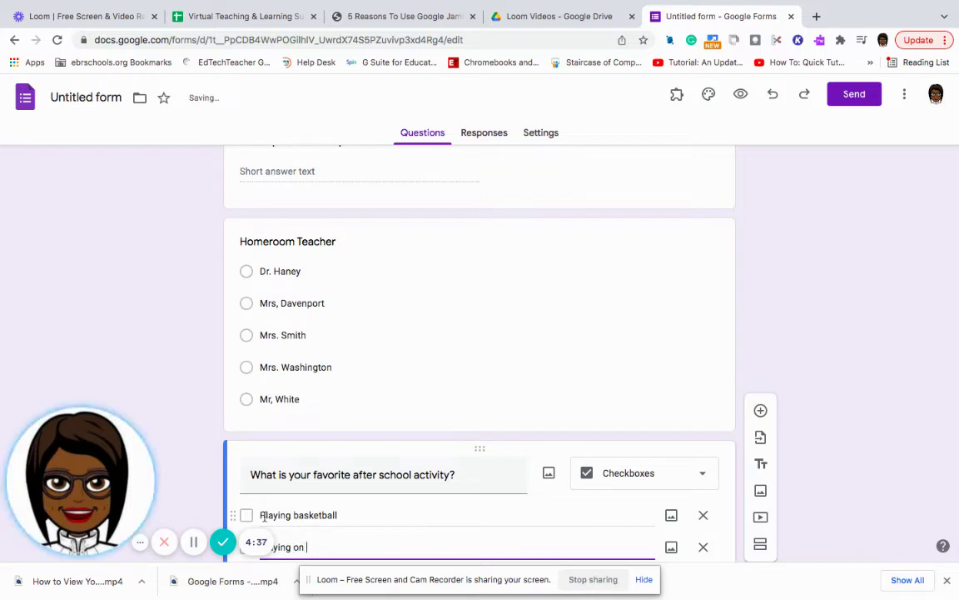
pyautogui.write('your g')
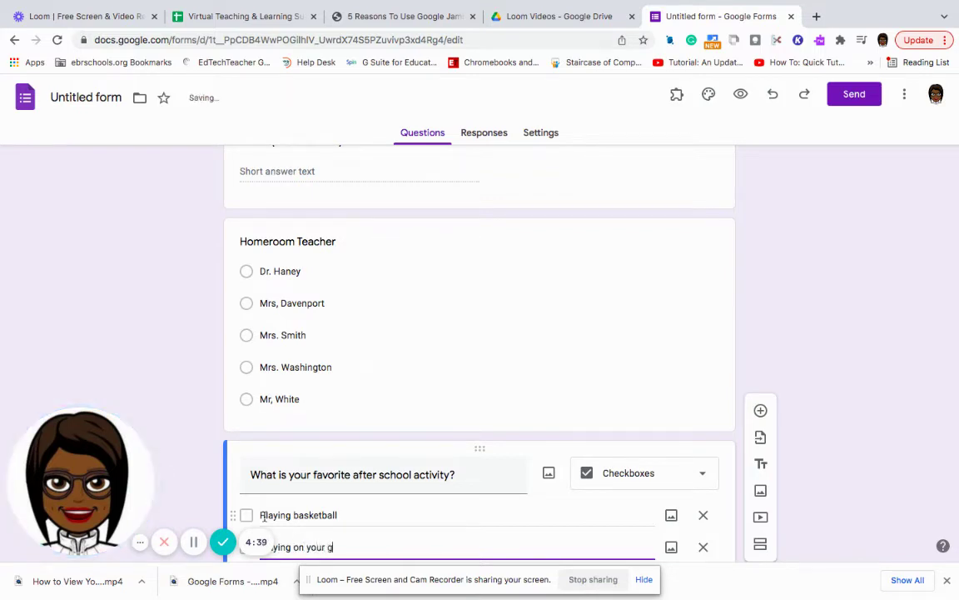
pyautogui.write('aming sys')
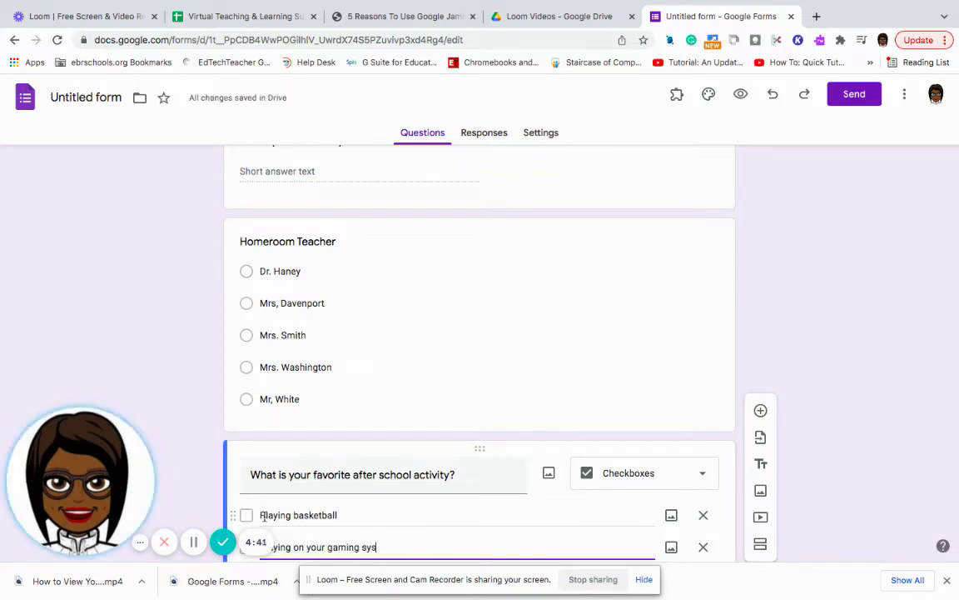
pyautogui.write('tem (')
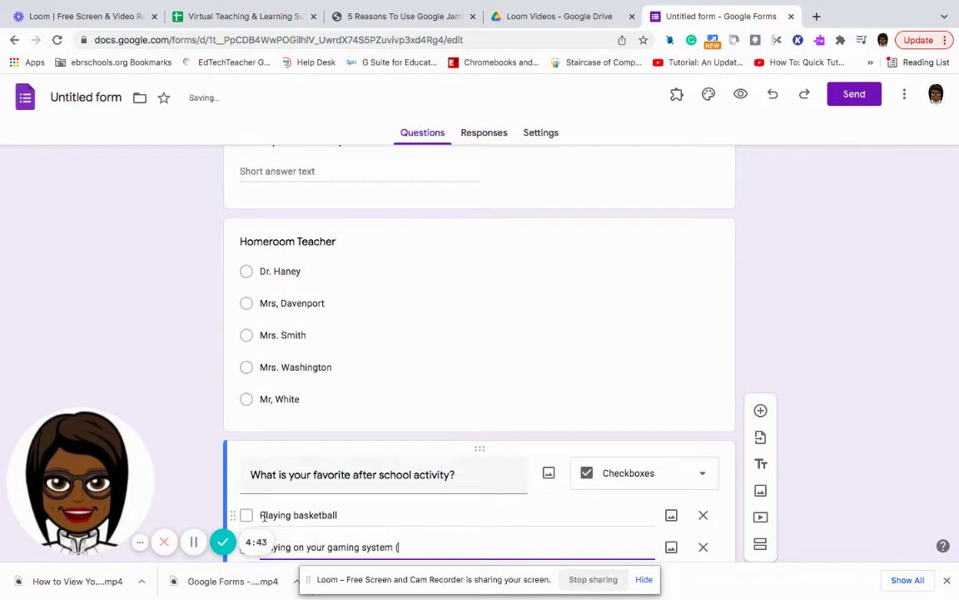
pyautogui.write('X')
pyautogui.write('b')
pyautogui.write('ox')
pyautogui.write(' a')
pyautogui.write('PS')
pyautogui.write(')')
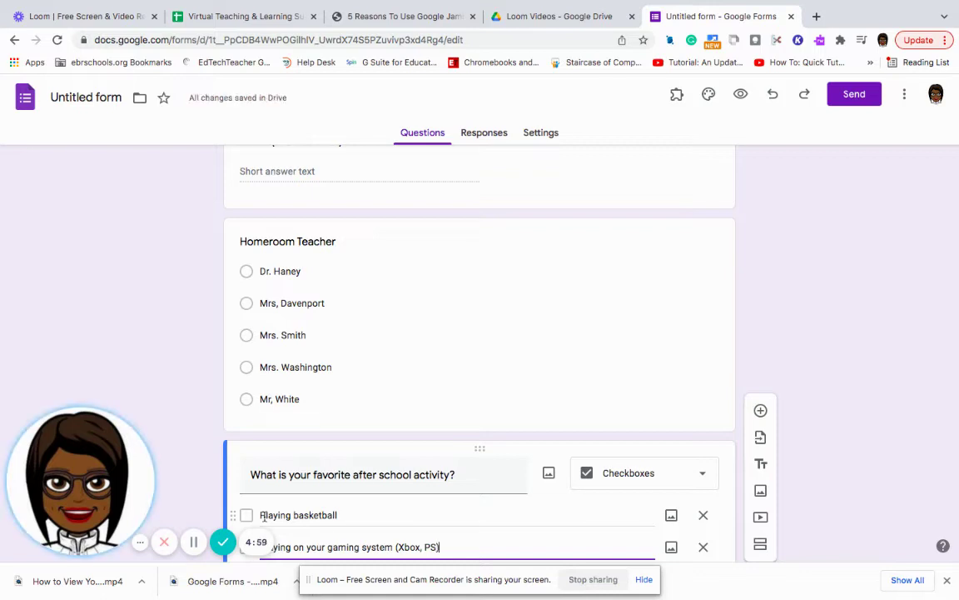
# - Add the choices 'Reading' and 'Watching TV' to the activity question
pyautogui.press('Return')
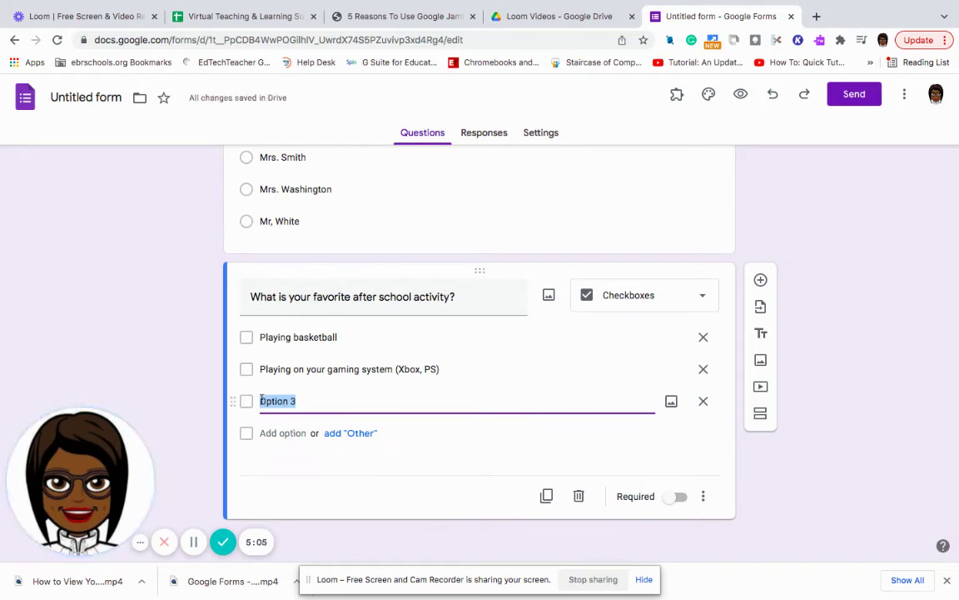
pyautogui.click(260, 400)
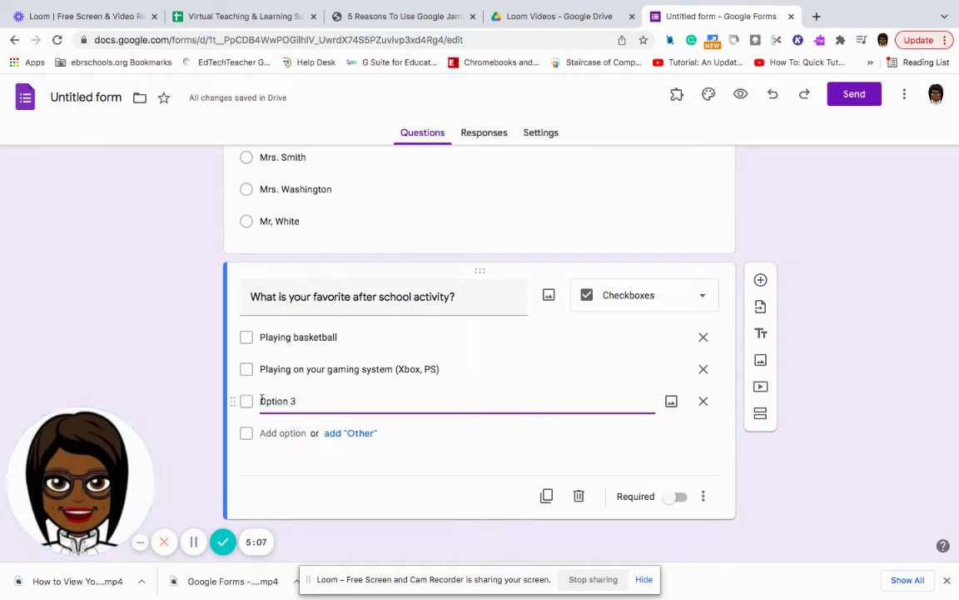
pyautogui.write('R')
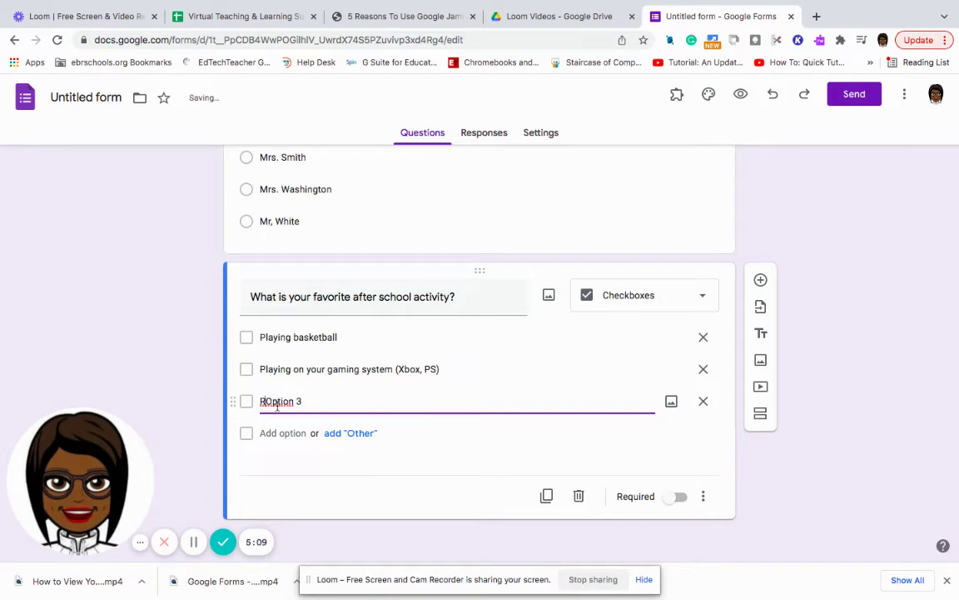
pyautogui.moveTo(301, 401); pyautogui.dragTo(251, 404)
pyautogui.write('Reading')
pyautogui.click(265, 432)
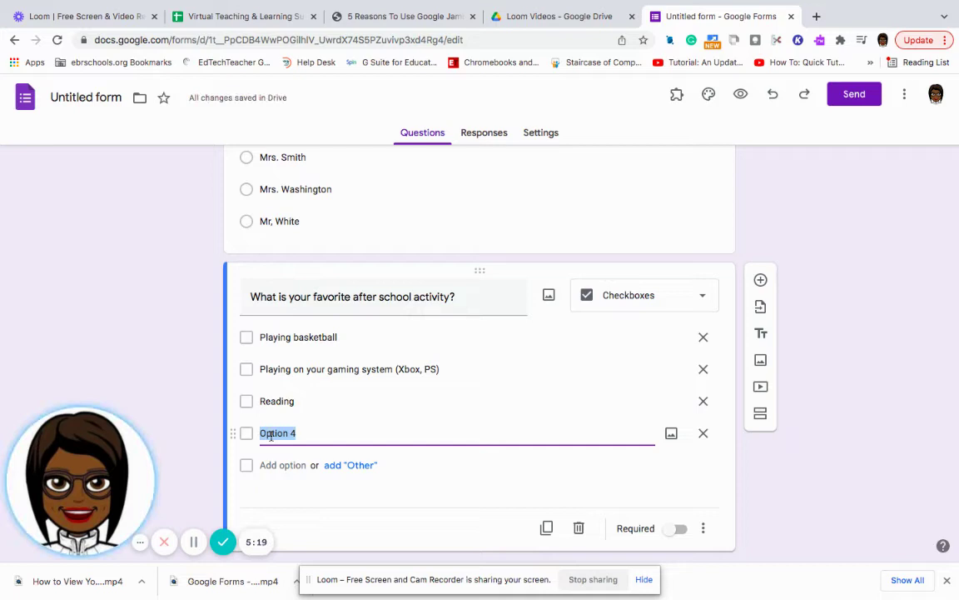
pyautogui.write('Wa')
pyautogui.write('tc')
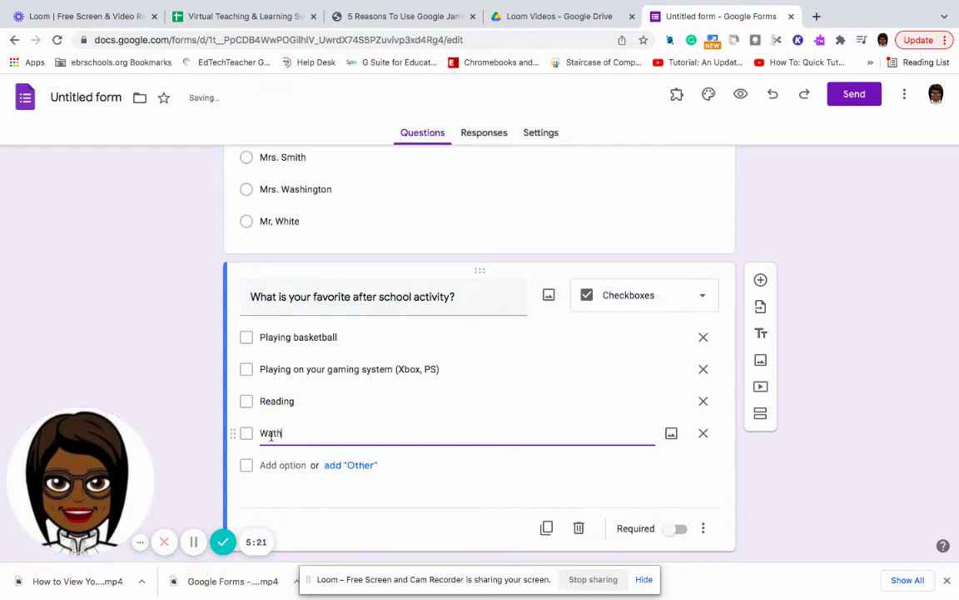
pyautogui.write('hing TV')
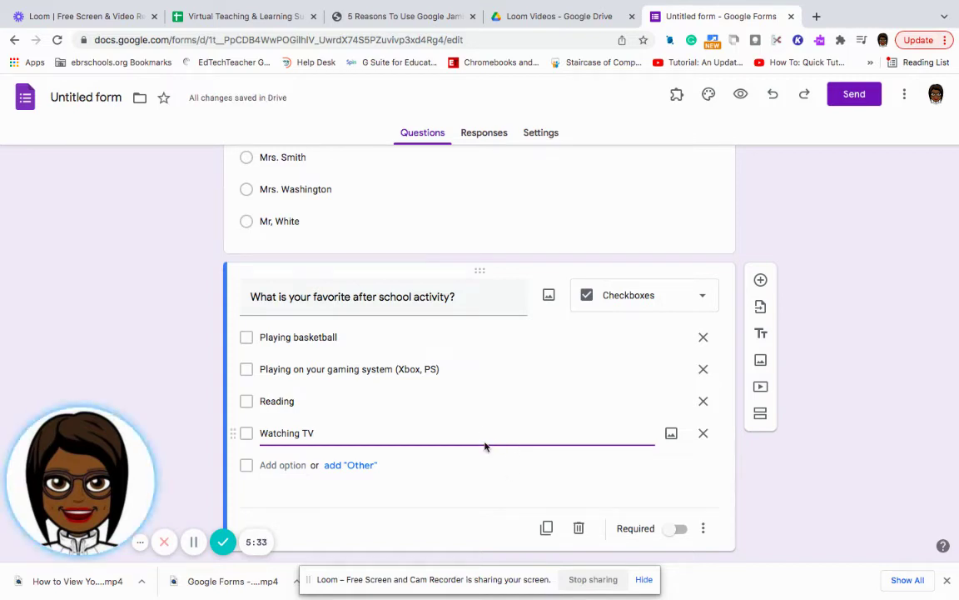
# - Add a fourth blank question below the activity question and show its question types
pyautogui.click(761, 281)
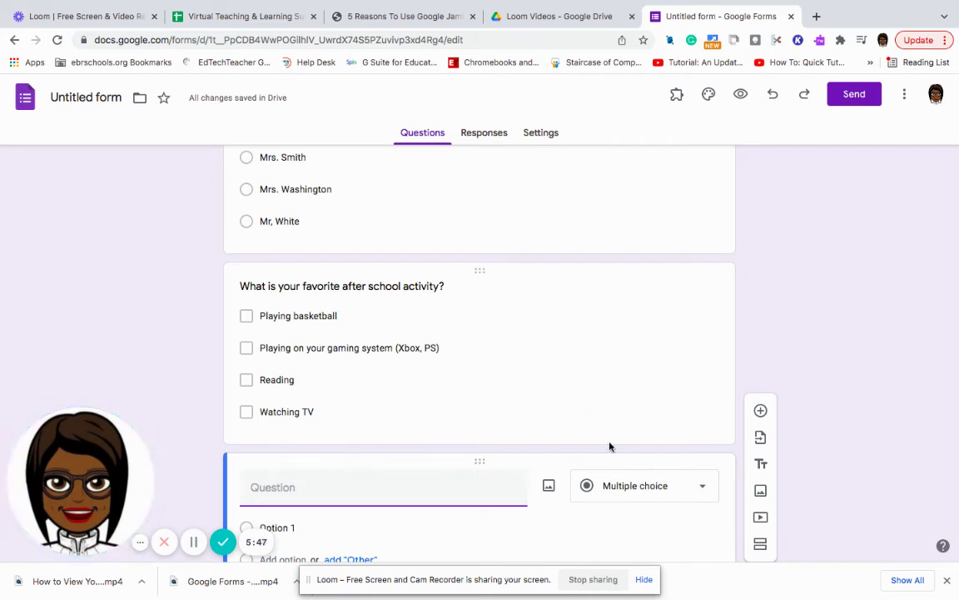
pyautogui.click(704, 488)
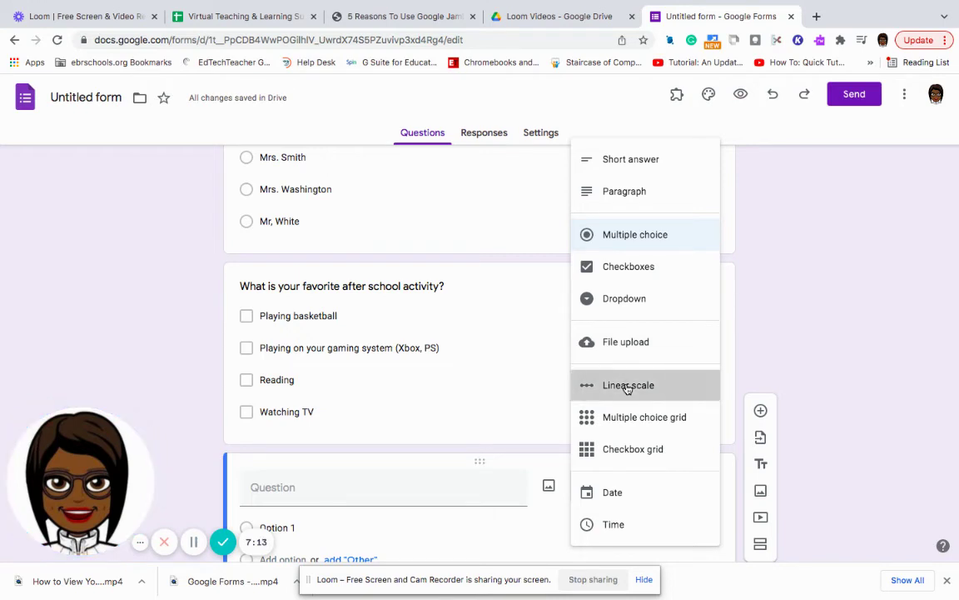
# - Set the fourth question's type to Linear scale with a 1-to-5 range
pyautogui.click(628, 386)
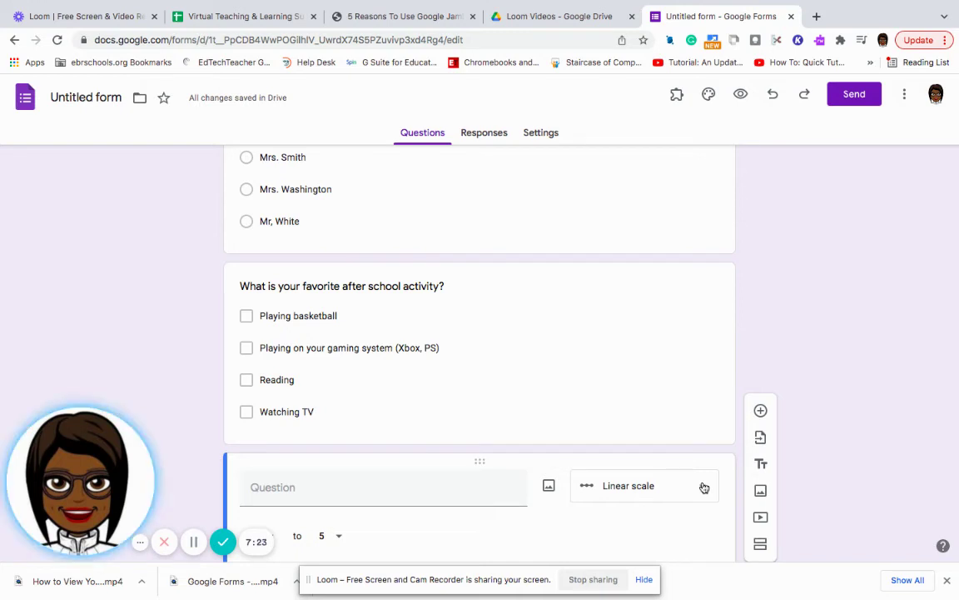
pyautogui.click(704, 487)
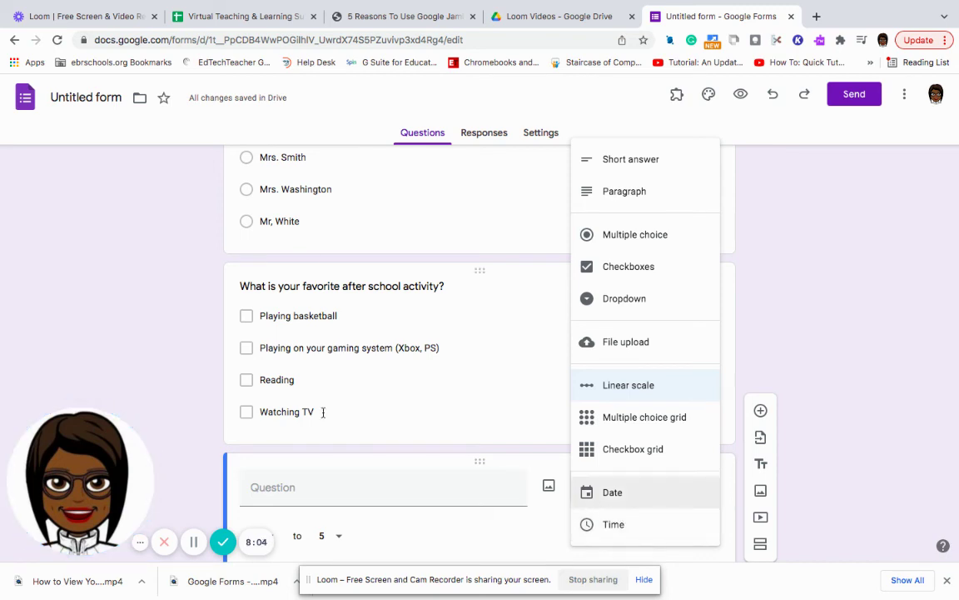
pyautogui.click(162, 280)
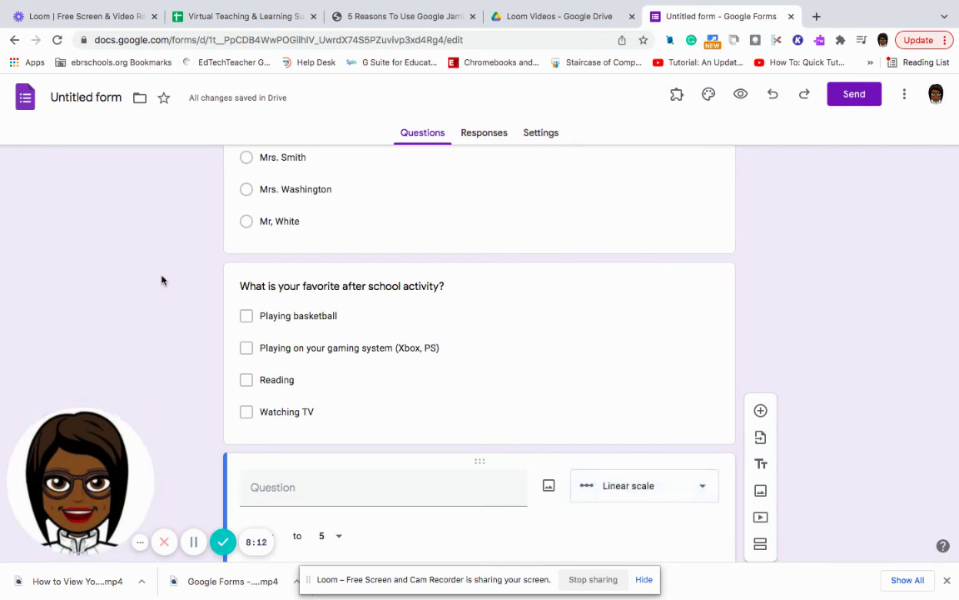
# - Preview the Practice form and answer Mrs. Smith as homeroom teacher
pyautogui.click(740, 96)
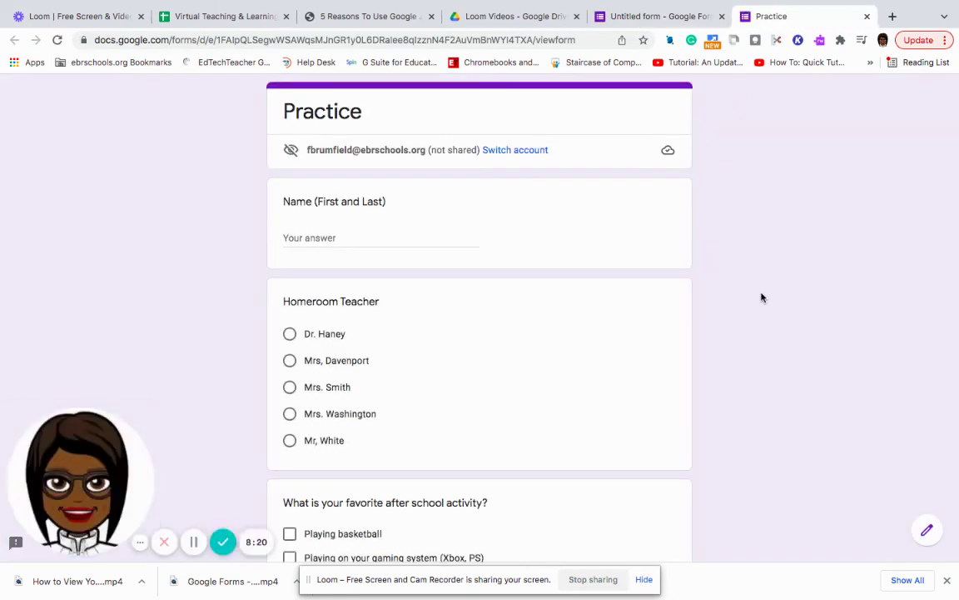
pyautogui.scroll(-1, 760, 297)
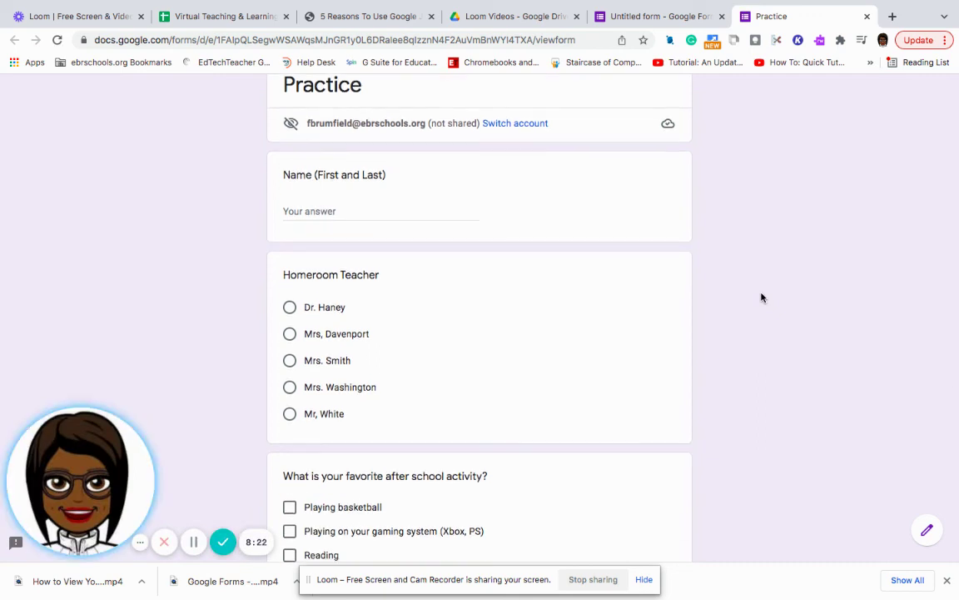
pyautogui.scroll(-4, 760, 297)
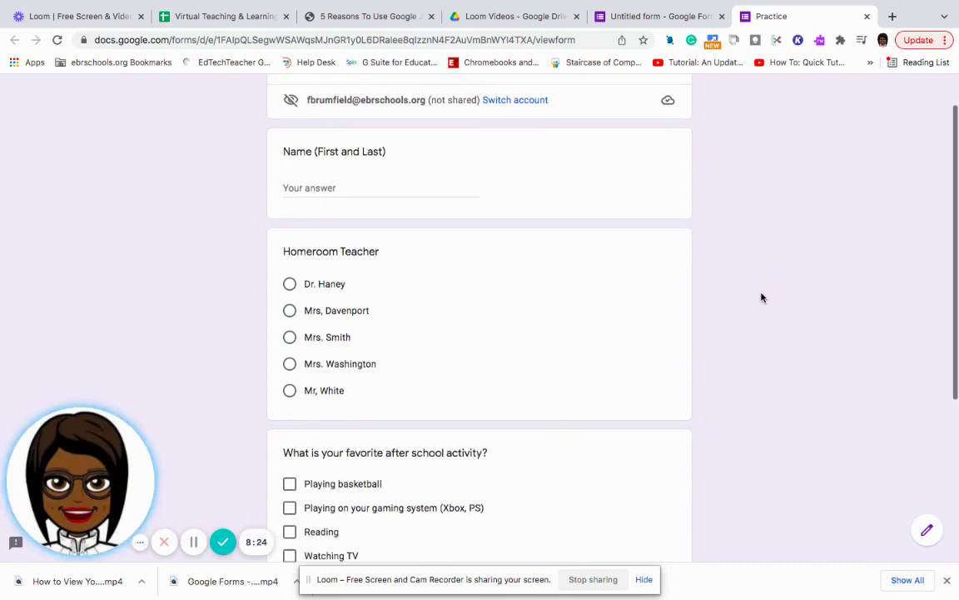
pyautogui.scroll(-3, 761, 297)
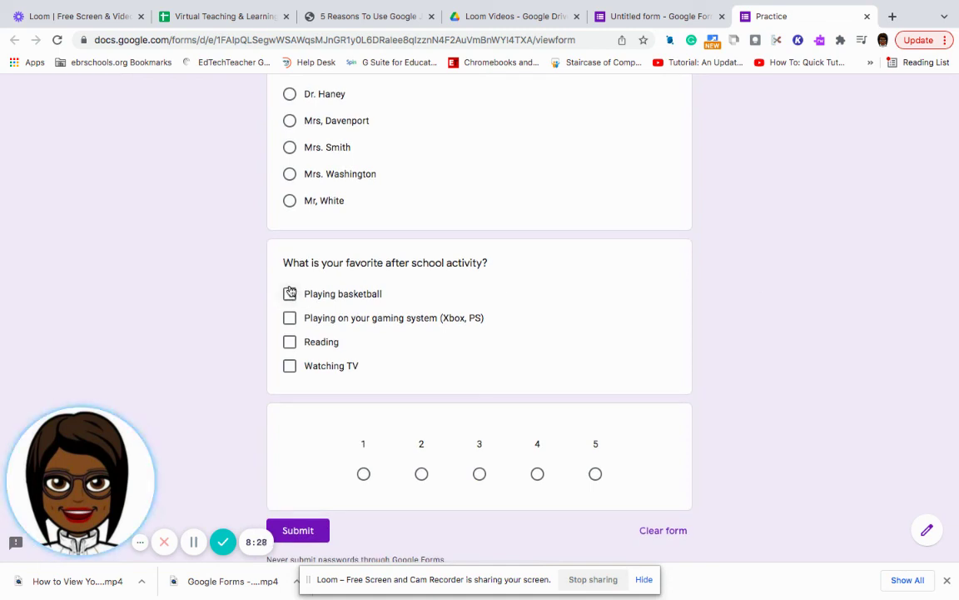
pyautogui.click(289, 94)
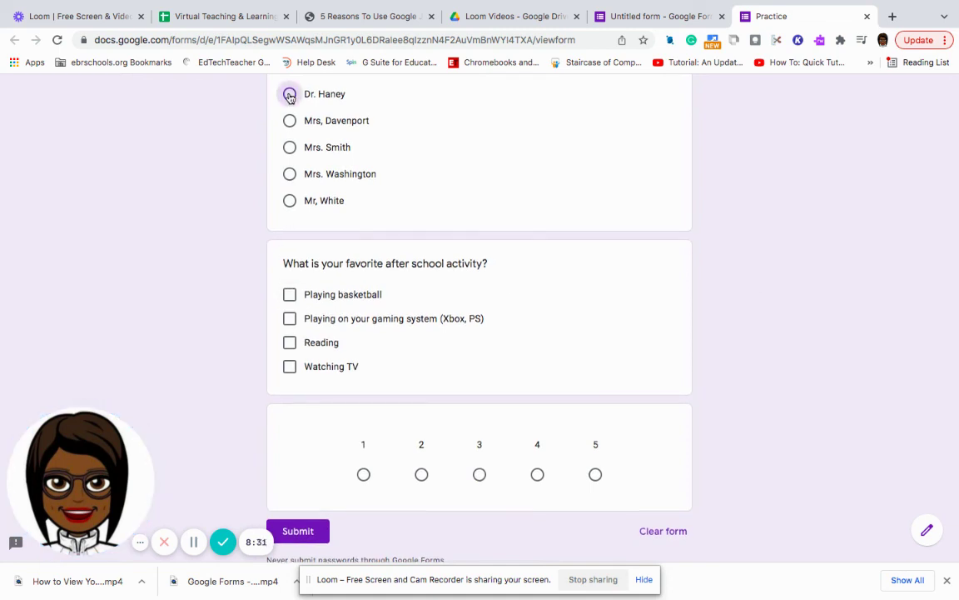
pyautogui.click(290, 147)
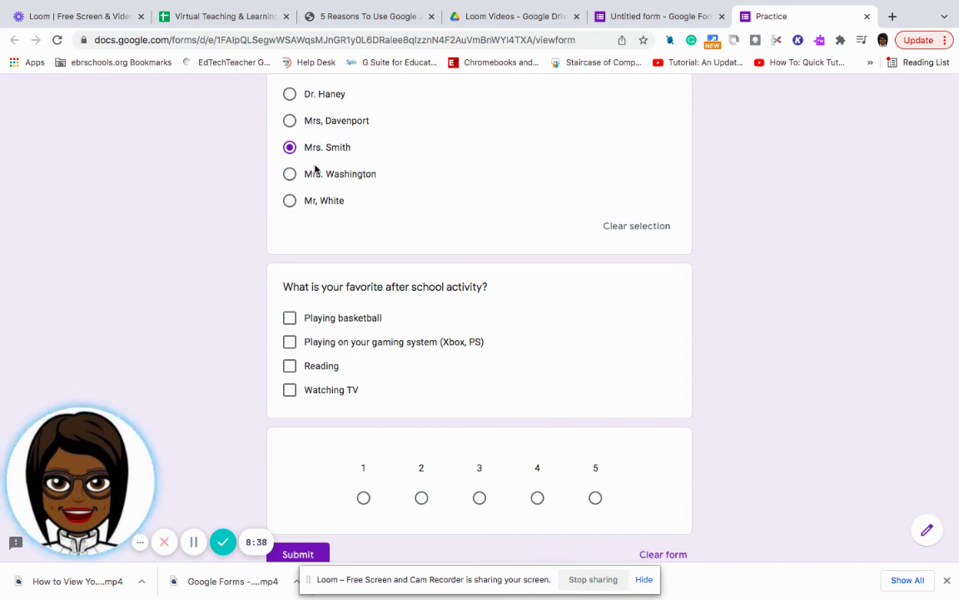
# - Tick Playing basketball and the gaming system activities, leaving Reading unticked
pyautogui.click(289, 318)
pyautogui.click(289, 343)
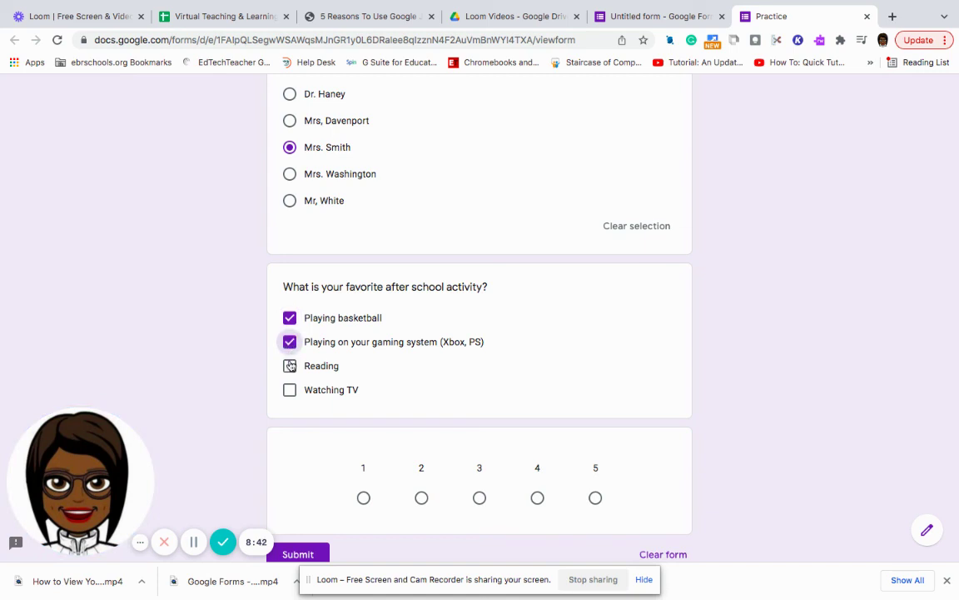
pyautogui.click(290, 366)
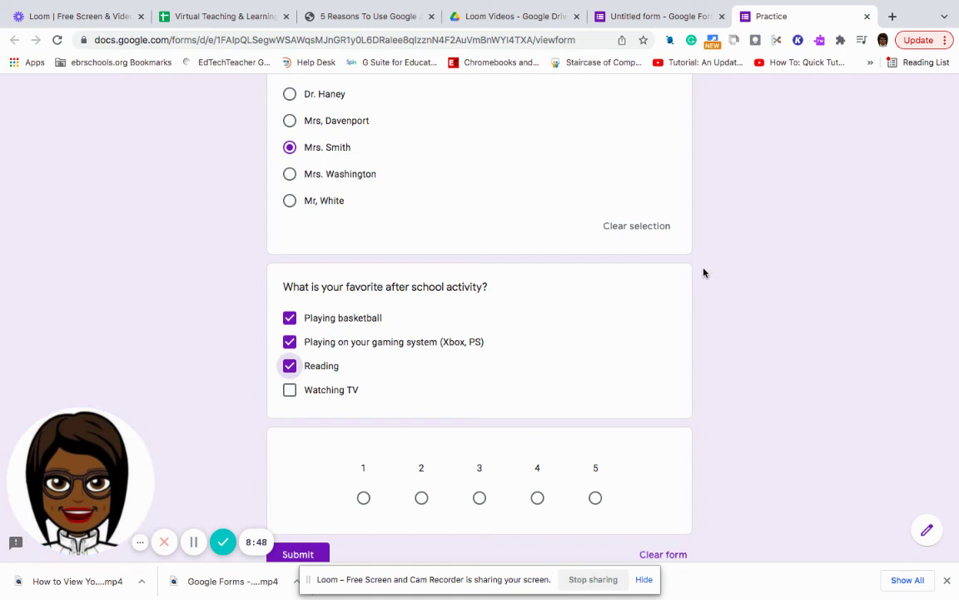
pyautogui.press('space')
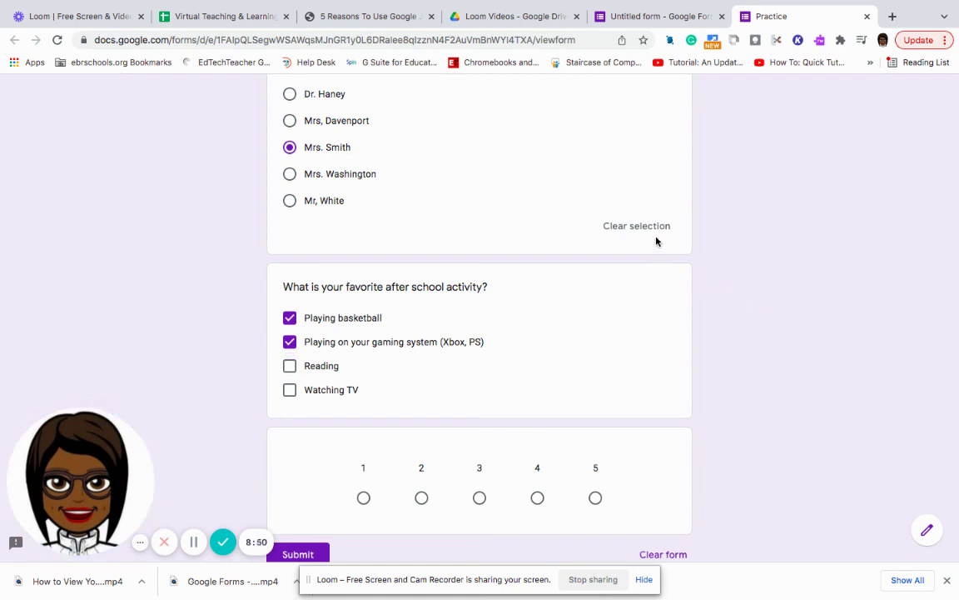
# - Select 4 on the preview's linear scale question, then return to the top
pyautogui.scroll(-1, 749, 311)
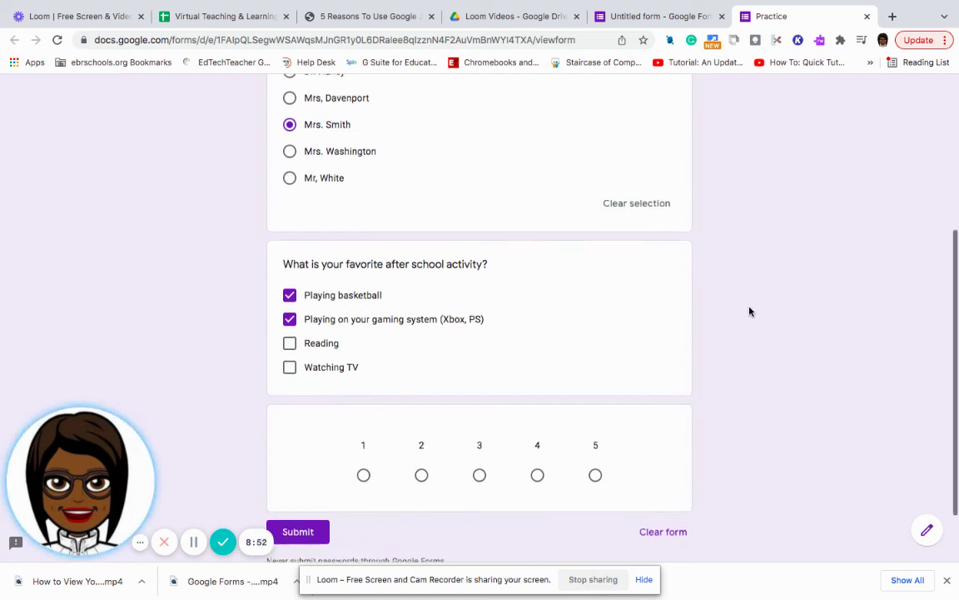
pyautogui.scroll(-2, 749, 312)
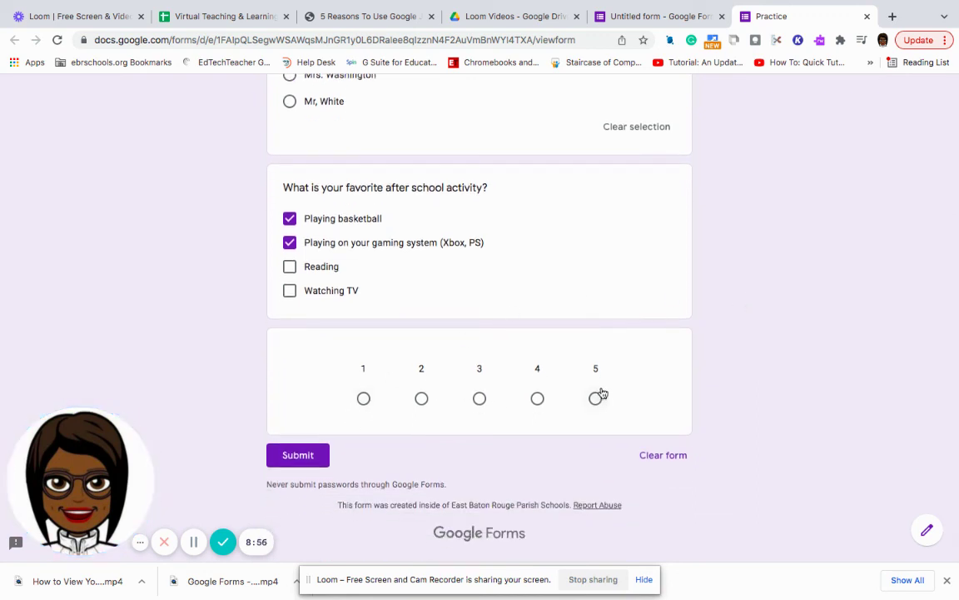
pyautogui.click(537, 399)
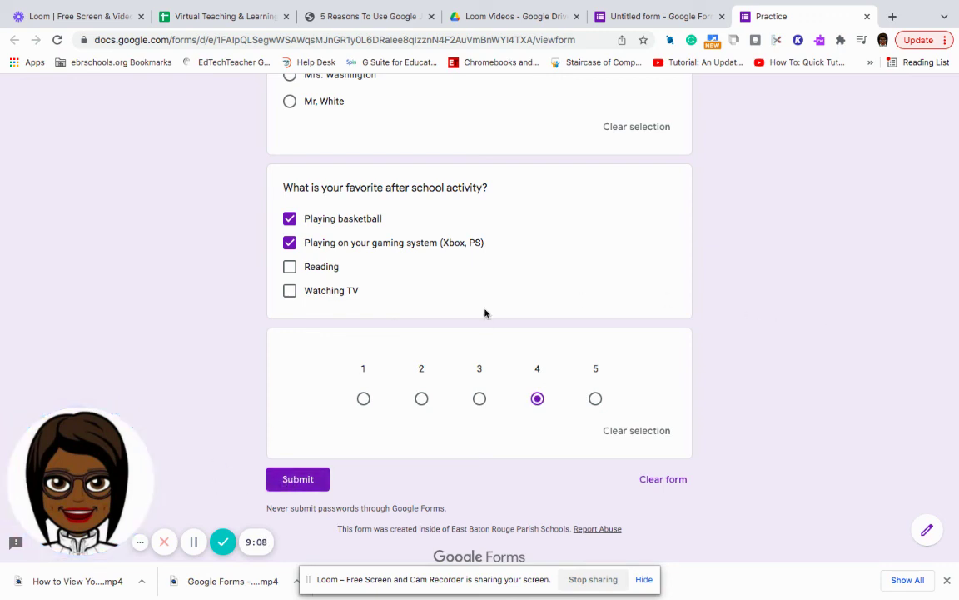
pyautogui.scroll(1, 851, 241)
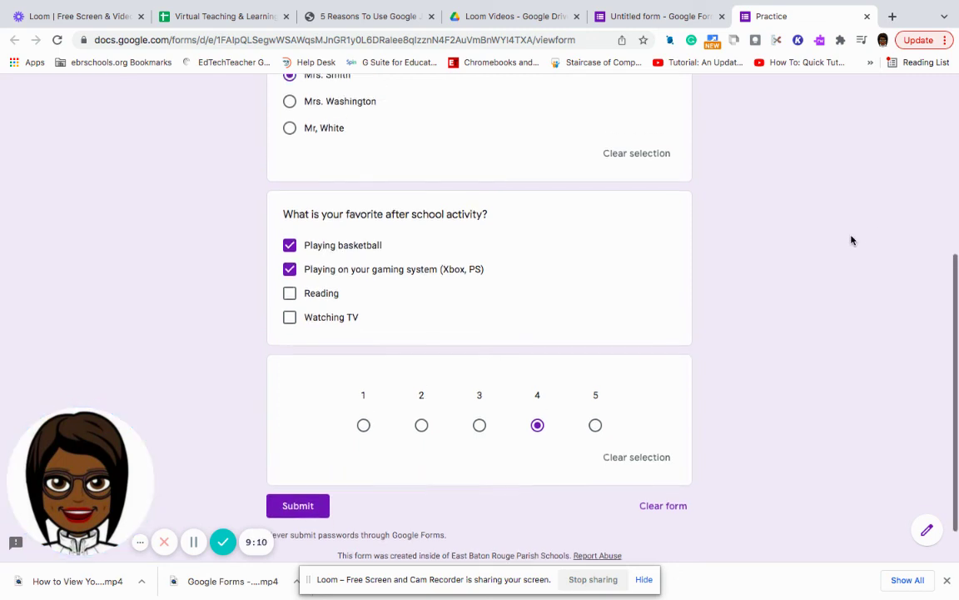
pyautogui.scroll(4, 851, 241)
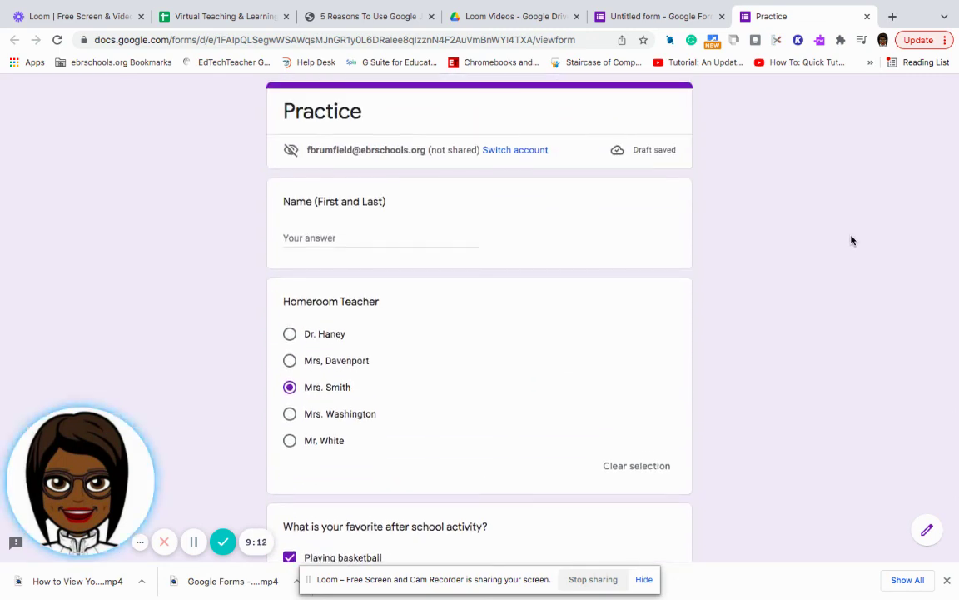